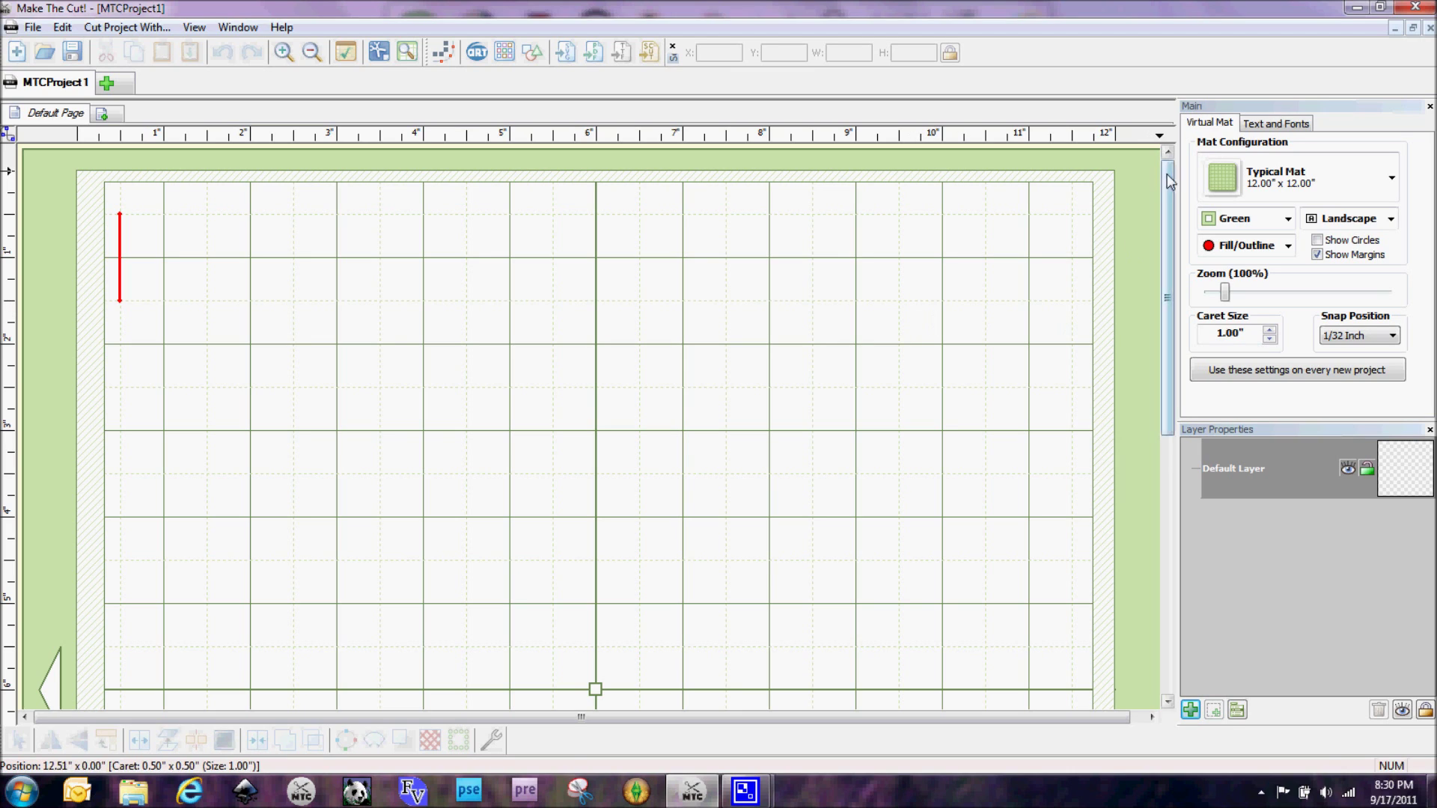
Open the Mat Configuration dropdown in the Virtual Mat panel to list mat sizes
mouse_move(1167, 174)
left_mouse_down()
mouse_move(1170, 434)
mouse_move(1198, 318)
mouse_move(1190, 180)
left_mouse_up()
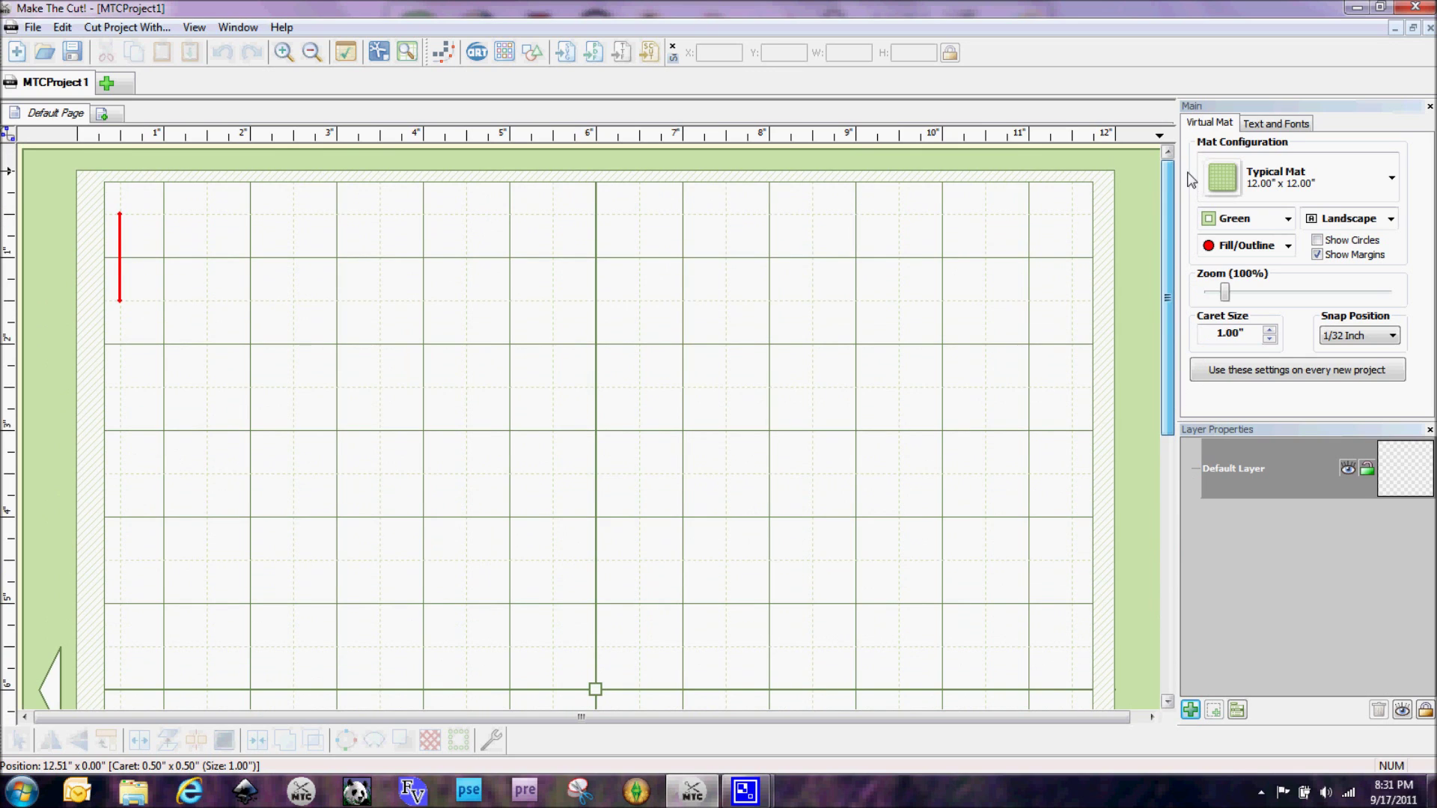
left_click(1392, 179)
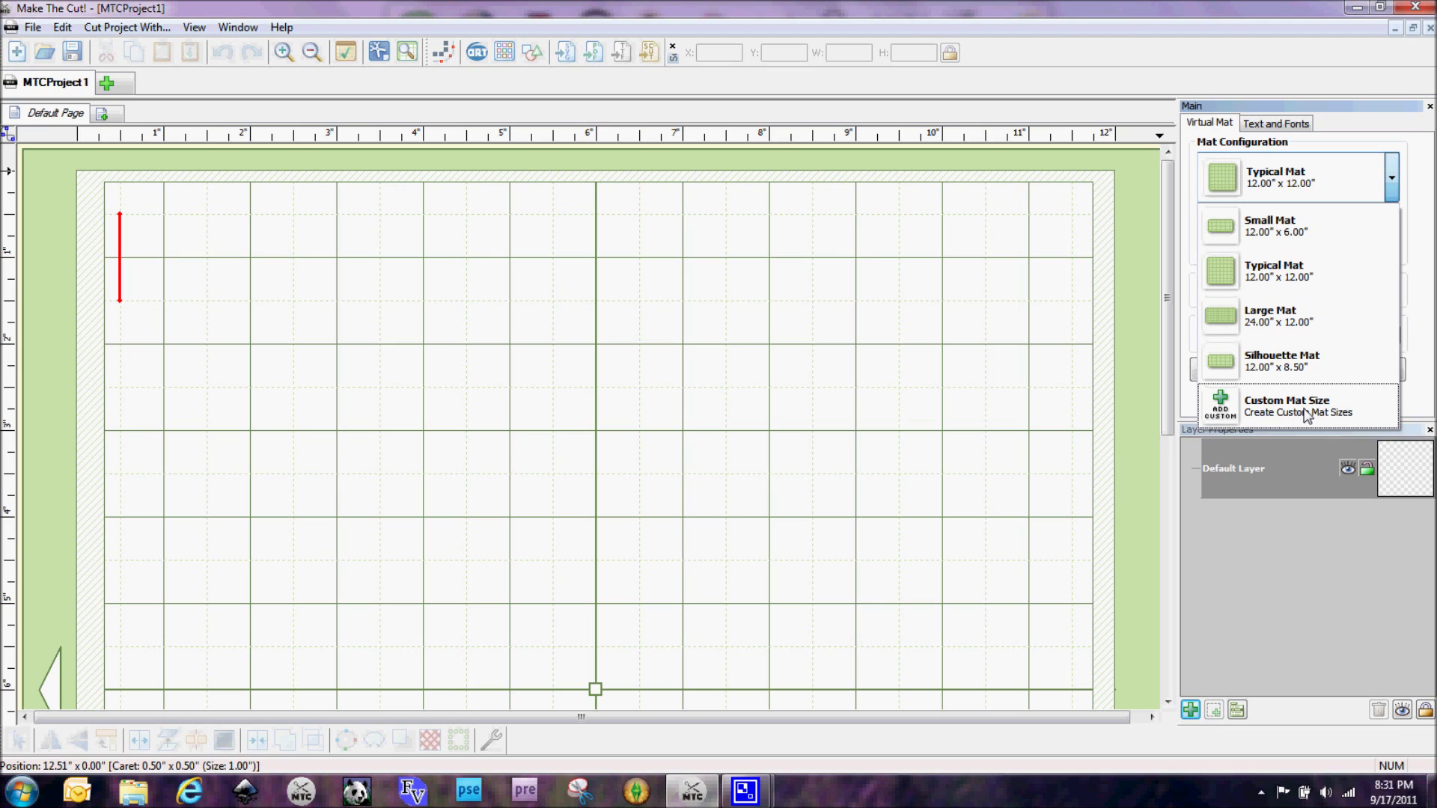
Choose Custom Mat Size to open the Create Mat Size form at 12.00 x 12.00
left_click(1259, 410)
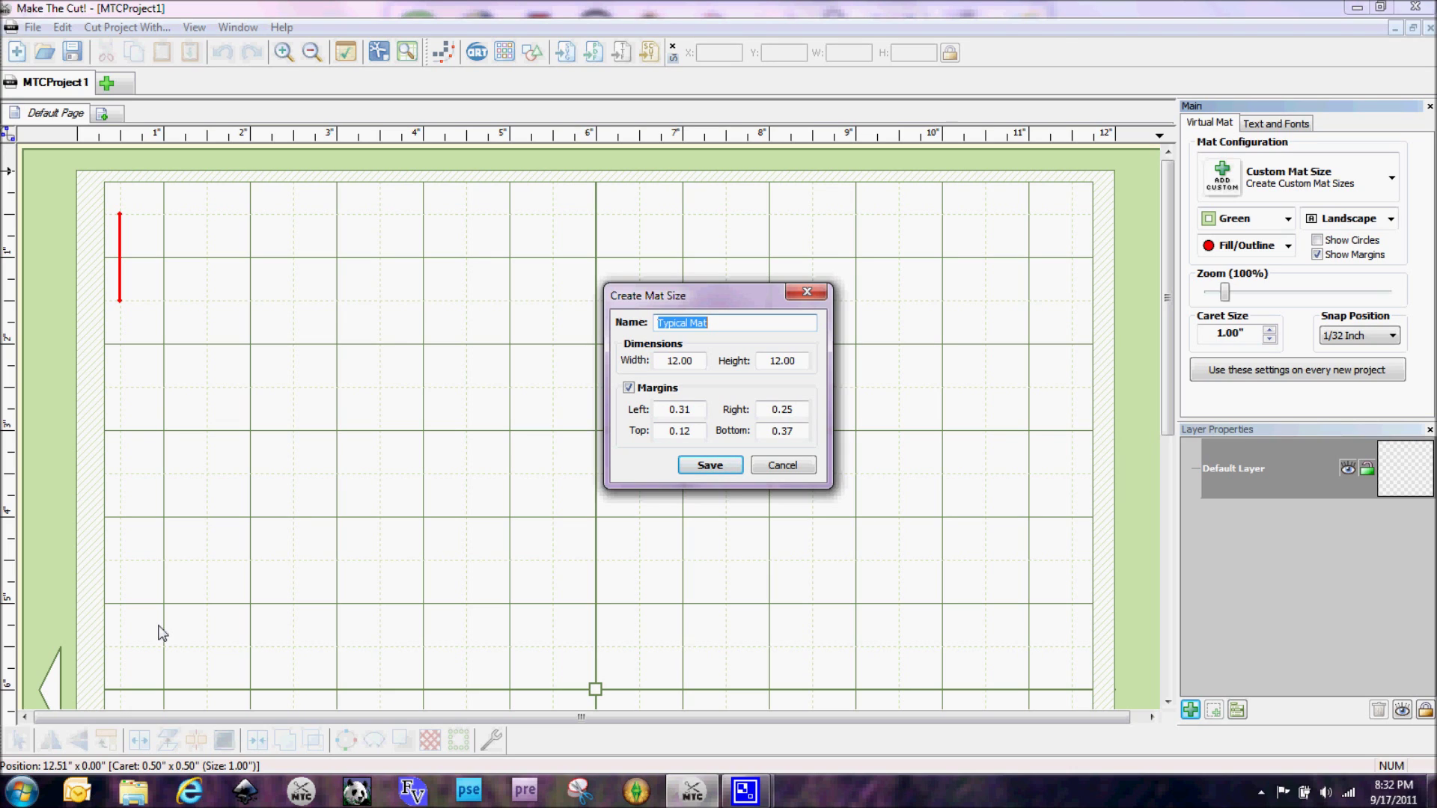
Set the custom mat margins to left 1.5, right .12, top .25, bottom .25 and save
double_click(701, 408)
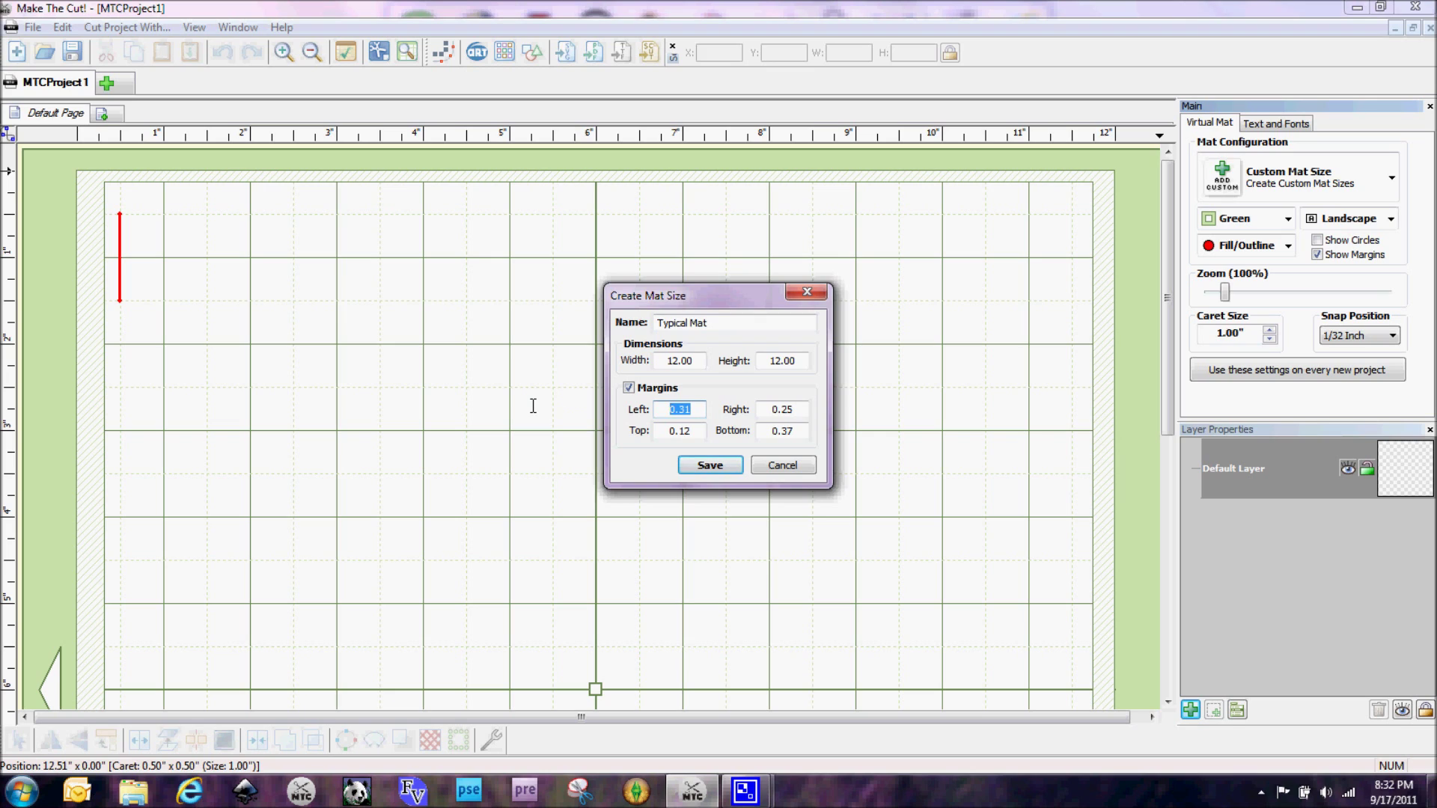
type("1.5")
key("Tab")
type(".12")
key("Tab")
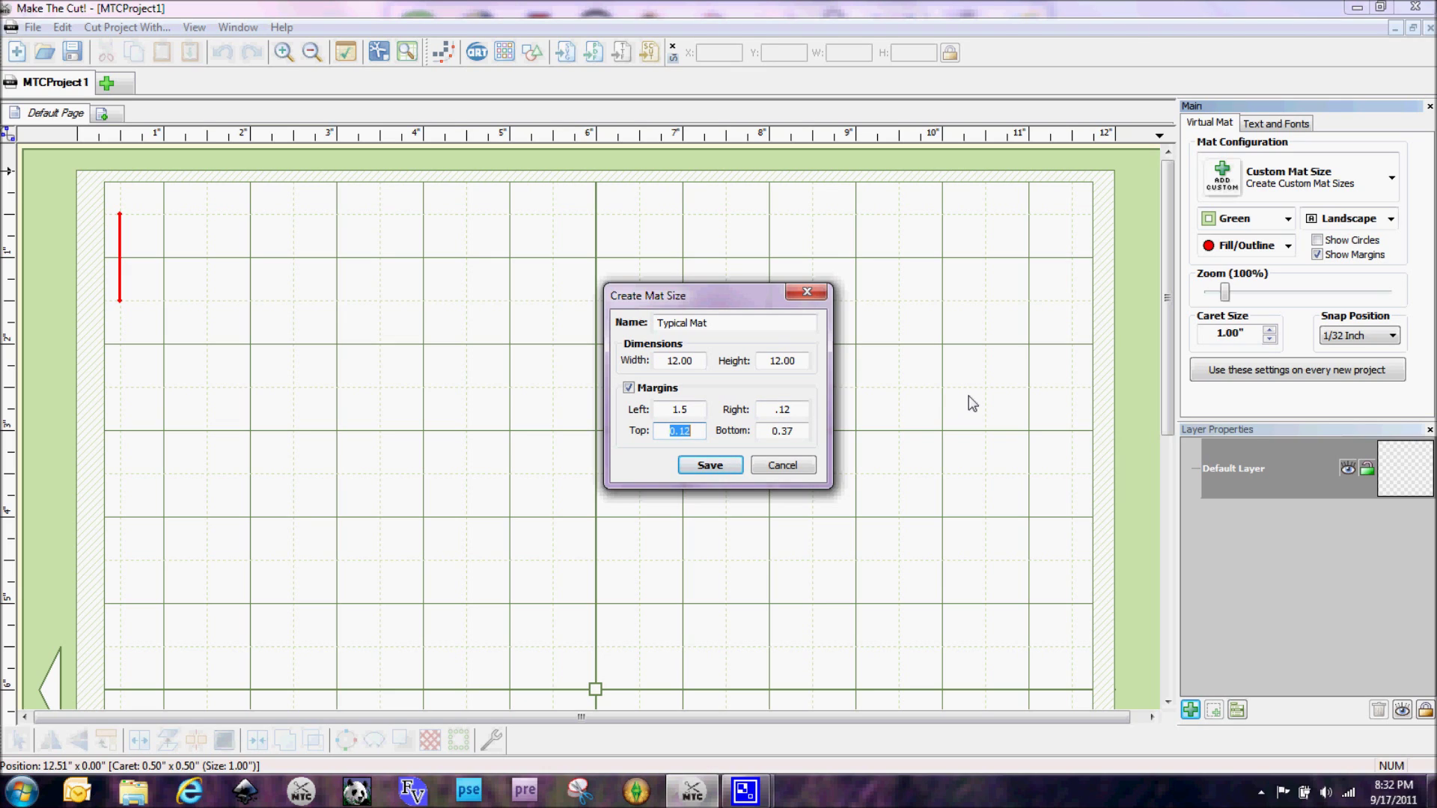
type(".25")
key("Tab")
type(".25")
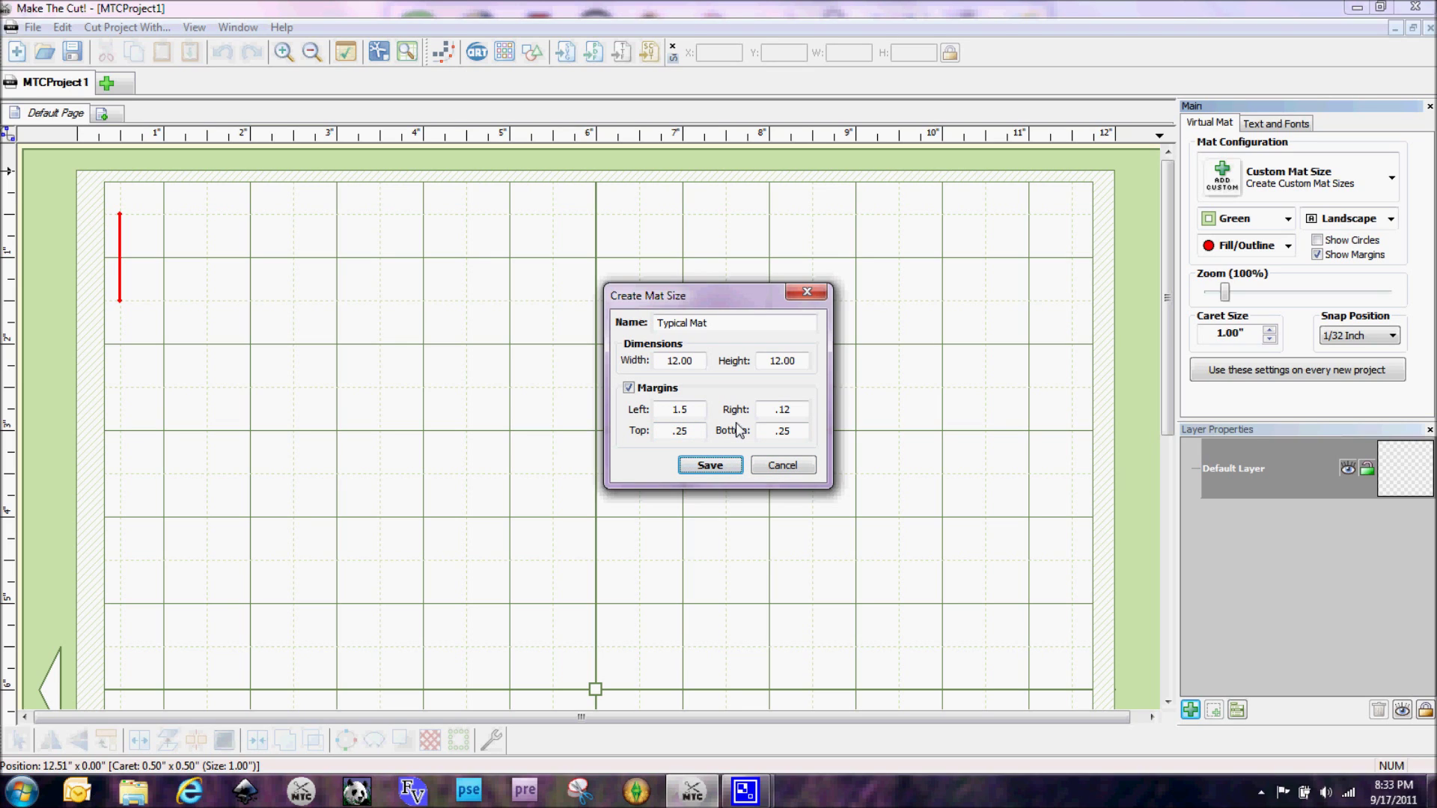
left_click(709, 466)
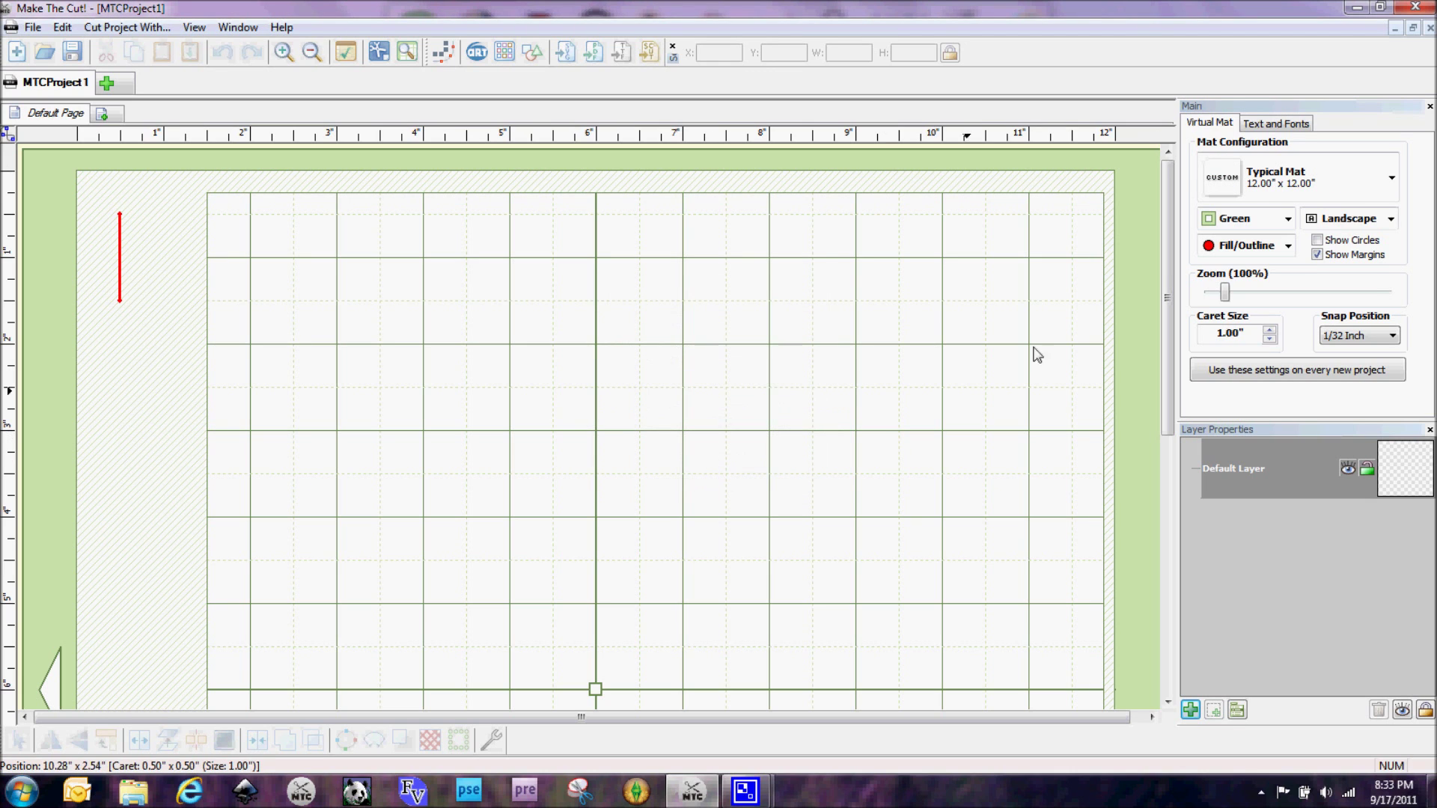
Change the Virtual Mat orientation from Landscape to Portrait and scroll to check the margins
left_click_drag(1170, 256, 1160, 294)
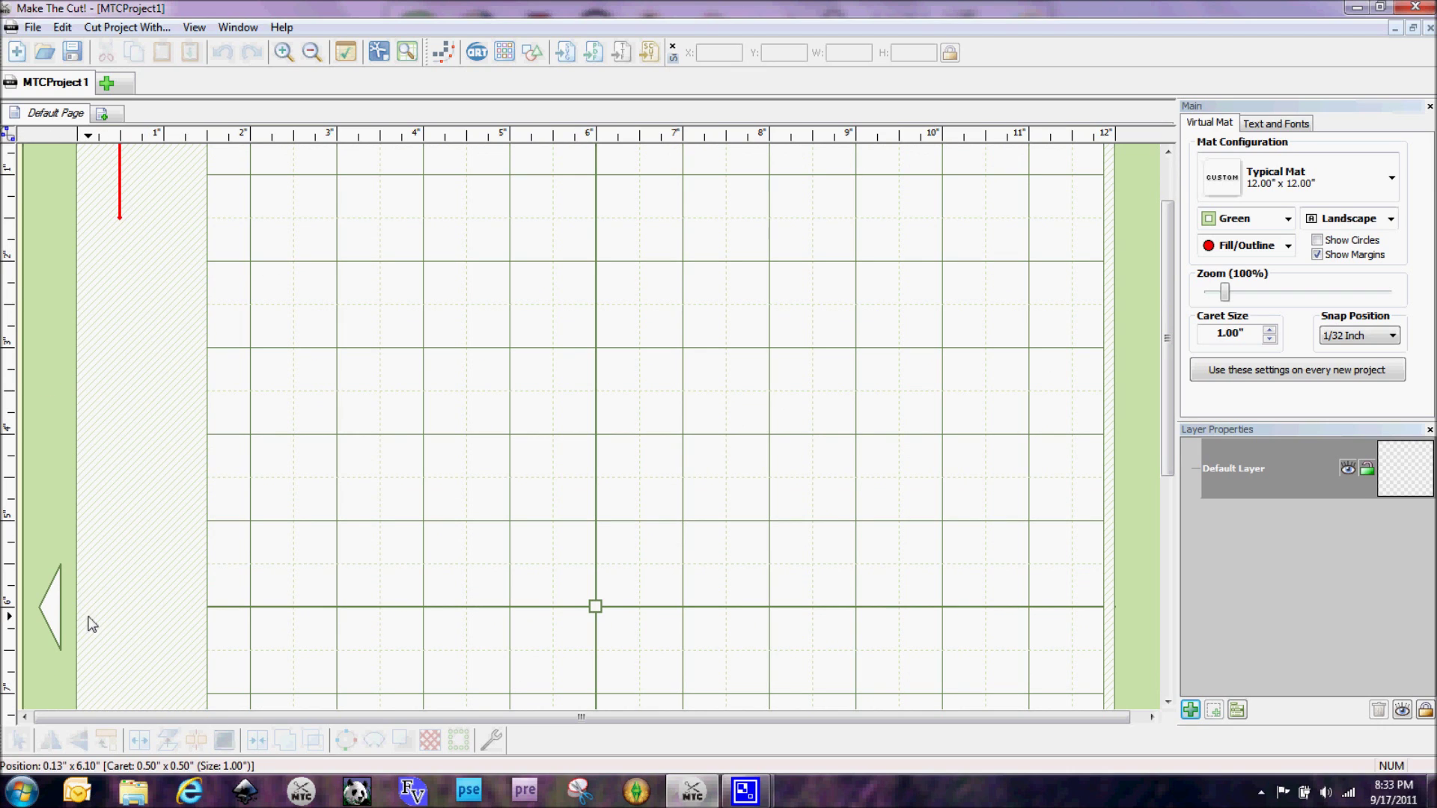
left_click(1389, 219)
left_click(1346, 259)
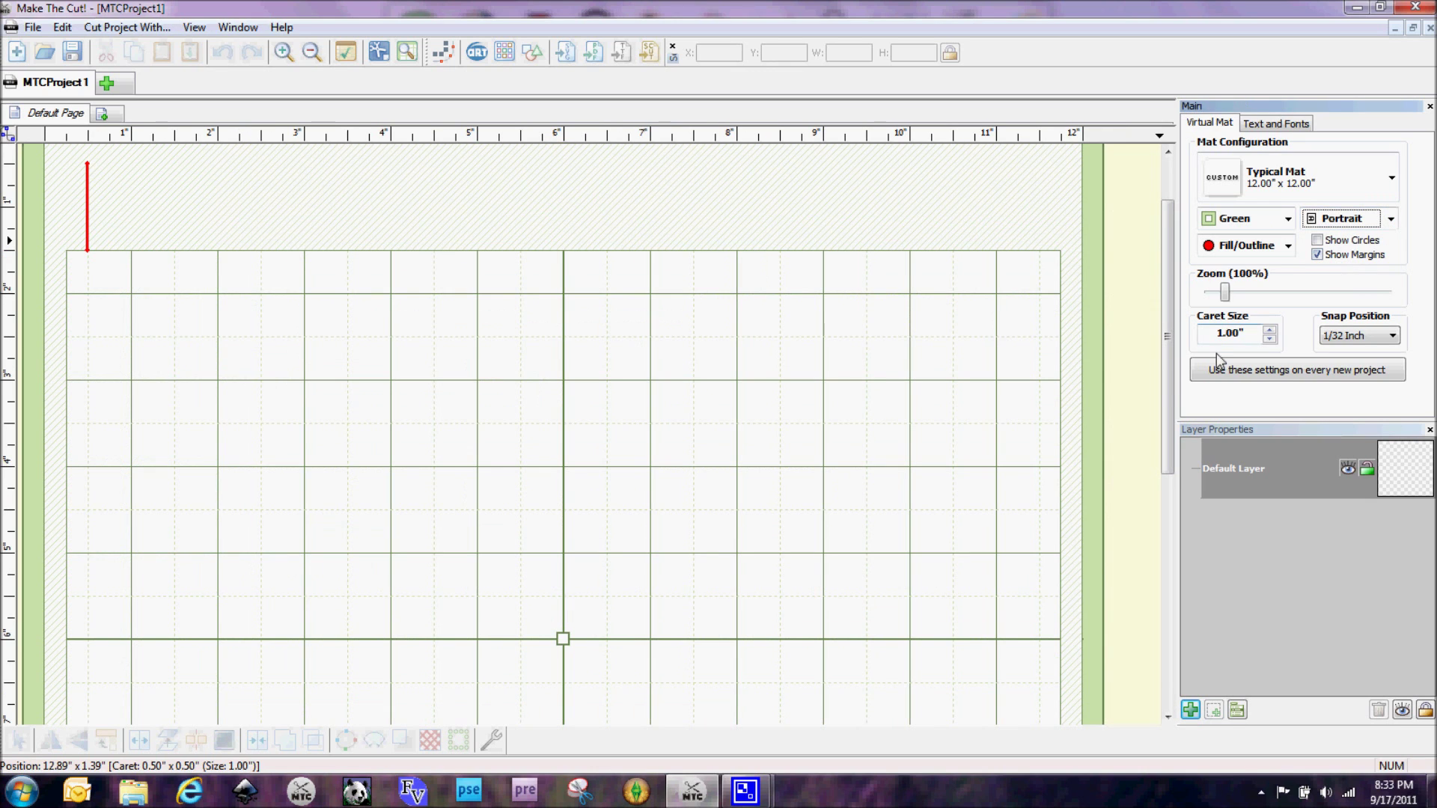
left_click_drag(1167, 408, 1169, 342)
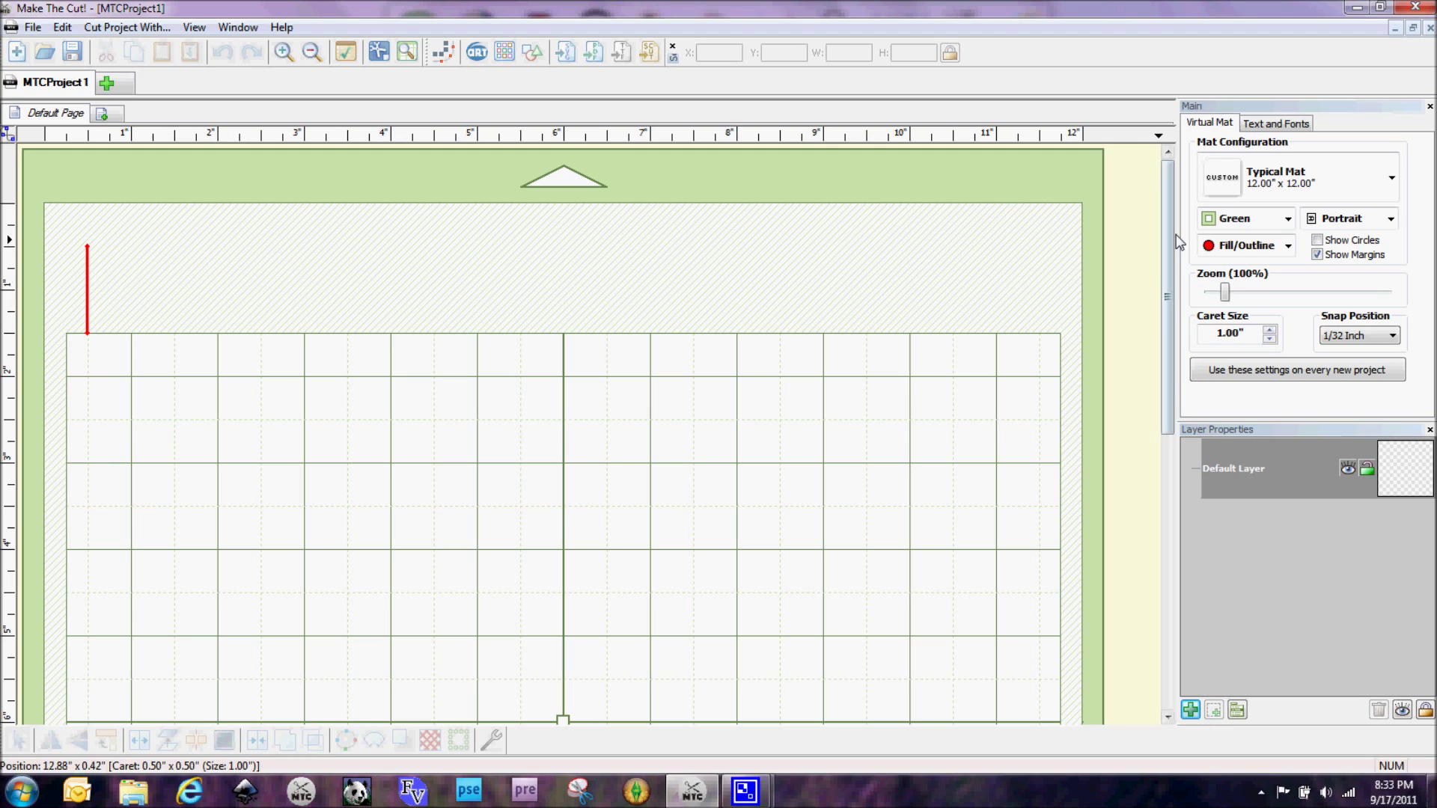
left_click_drag(1169, 220, 1131, 219)
Add the 7 Points star and the Polygons Hexagon from the Basic Shapes library
scroll(1172, 199, "down", 3)
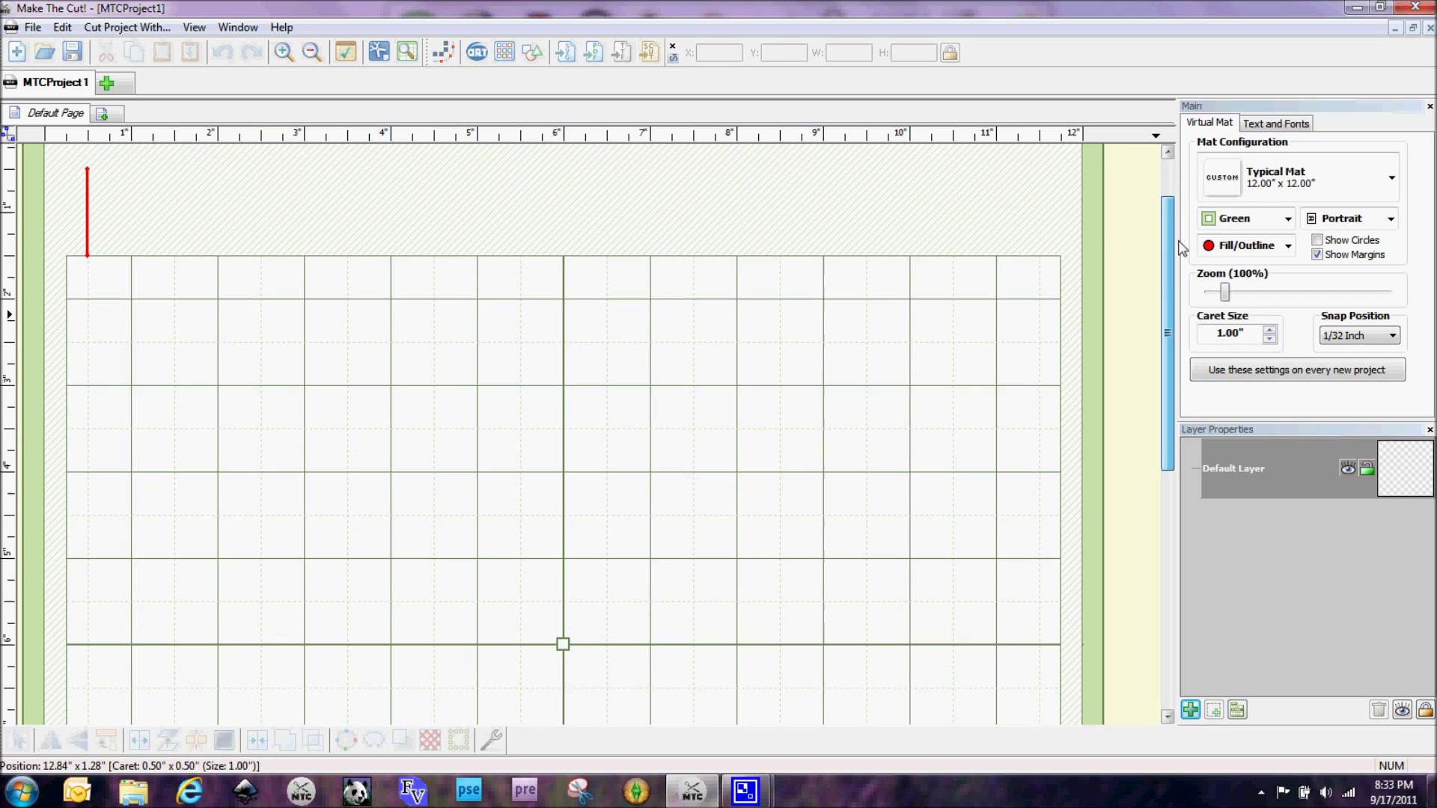
left_click(525, 57)
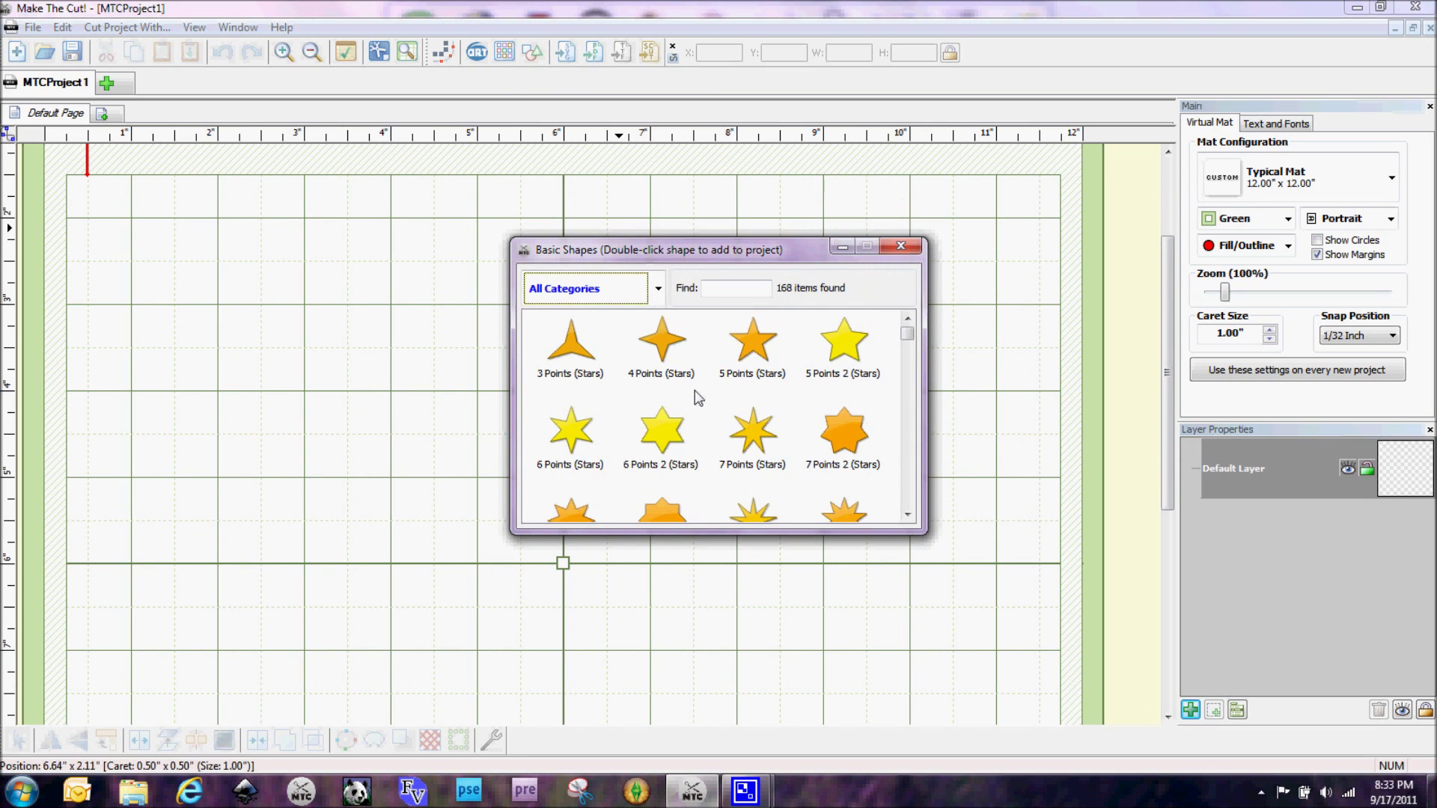
double_click(749, 446)
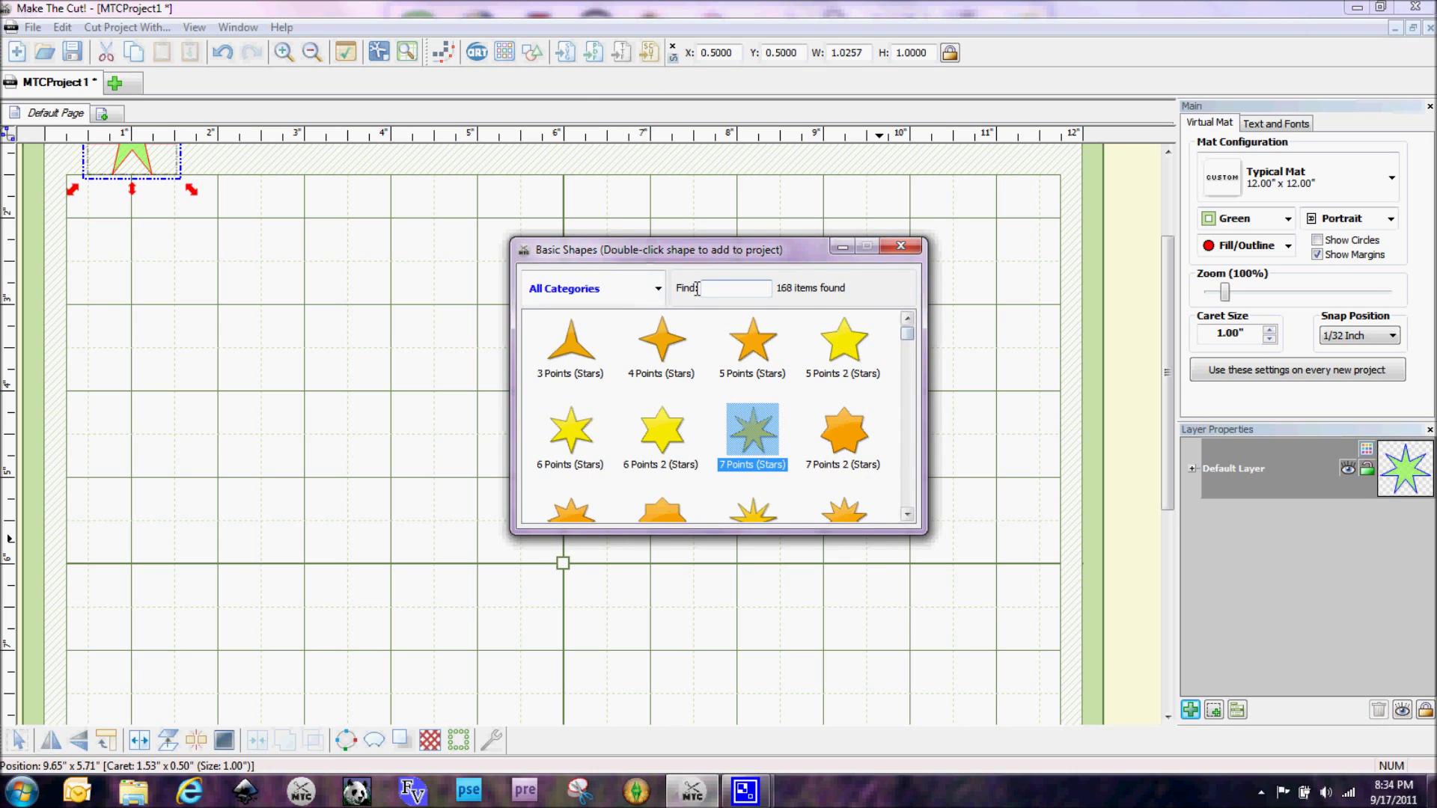
left_click(658, 288)
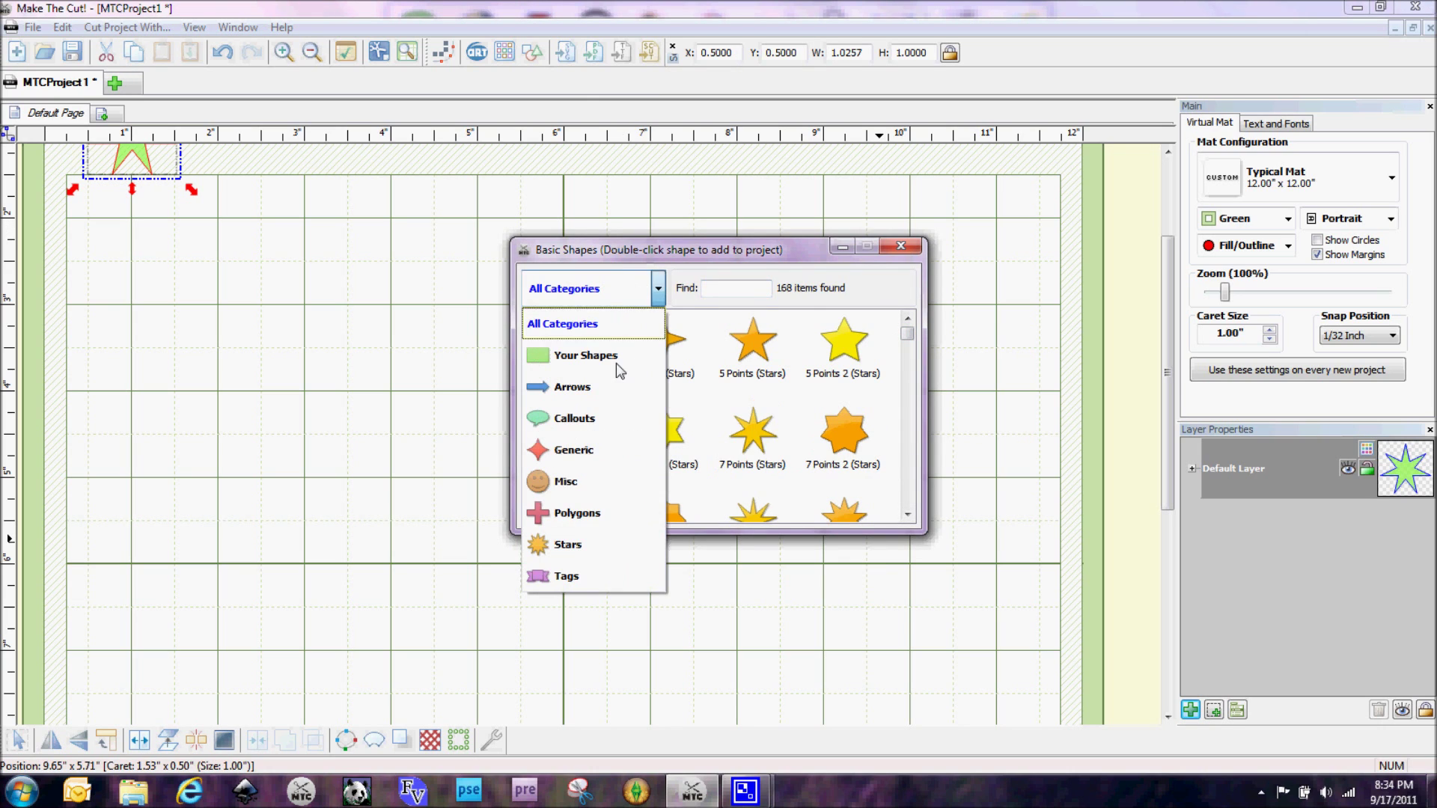
left_click(575, 513)
double_click(842, 438)
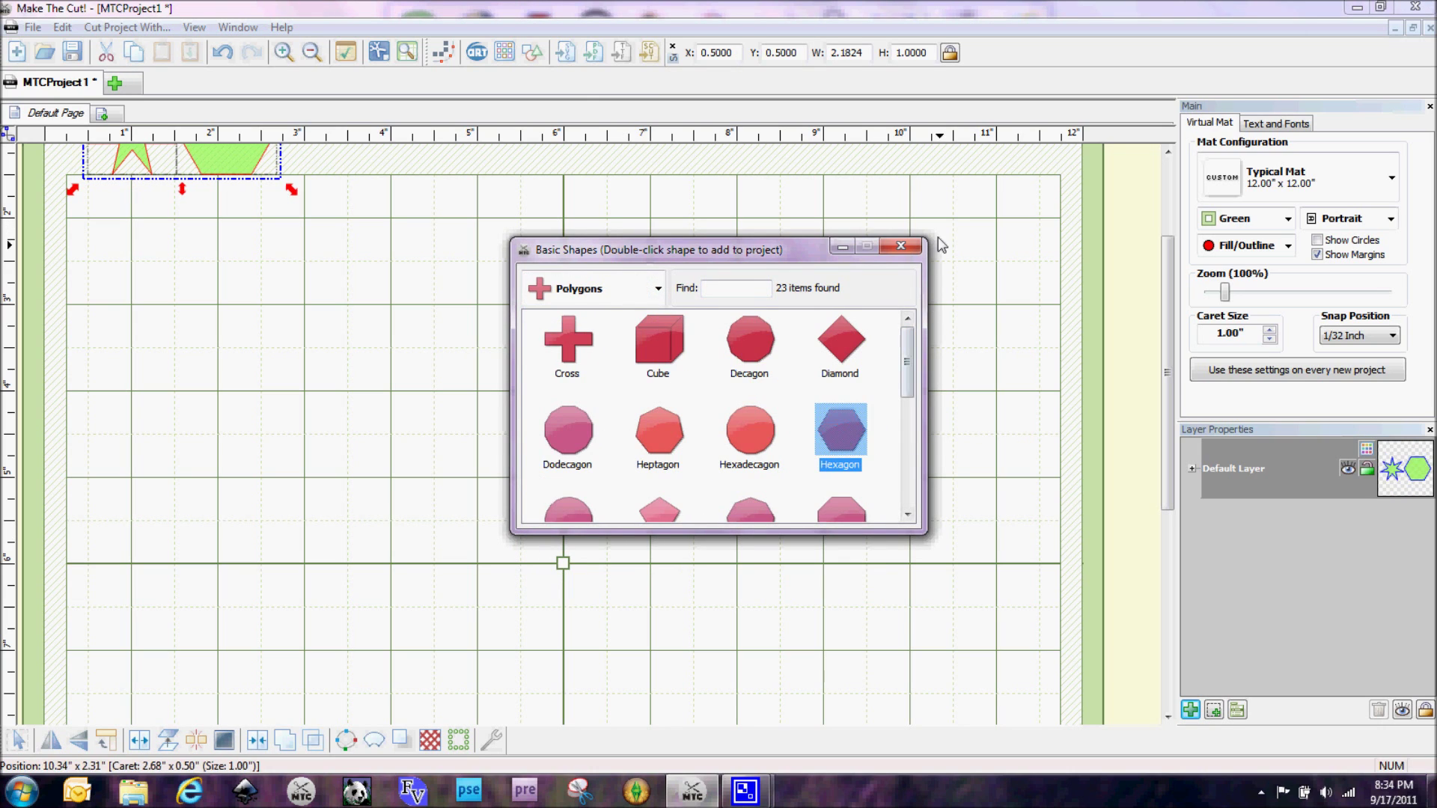
left_click(901, 246)
Move the star and hexagon down onto the grid, then select the star alone
left_click_drag(1167, 460, 1167, 385)
left_click_drag(180, 307, 479, 483)
left_click(234, 487)
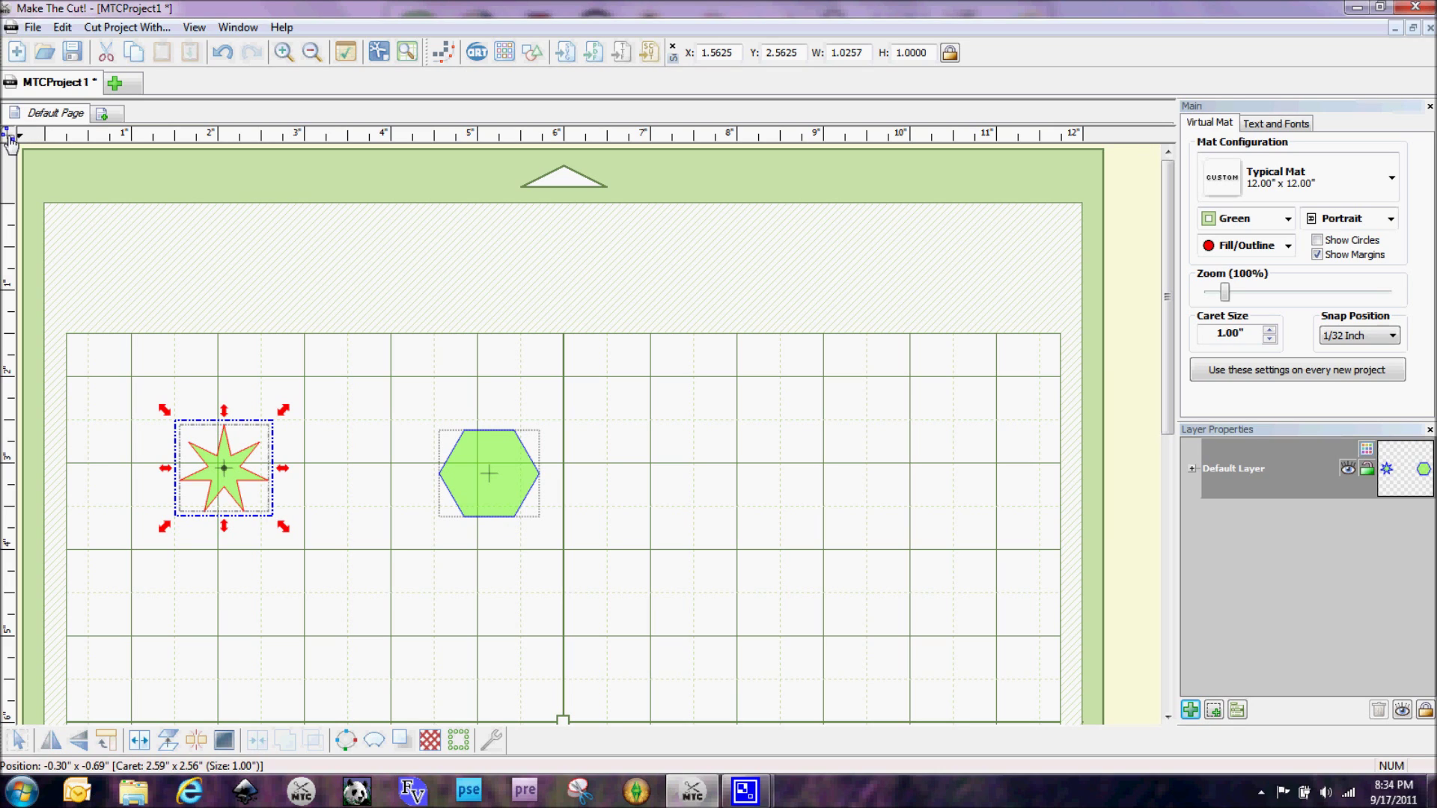
Switch to normal editing and draw a Heart 2 about 3.01 x 2.76 inches beside the hexagon
left_click(10, 140)
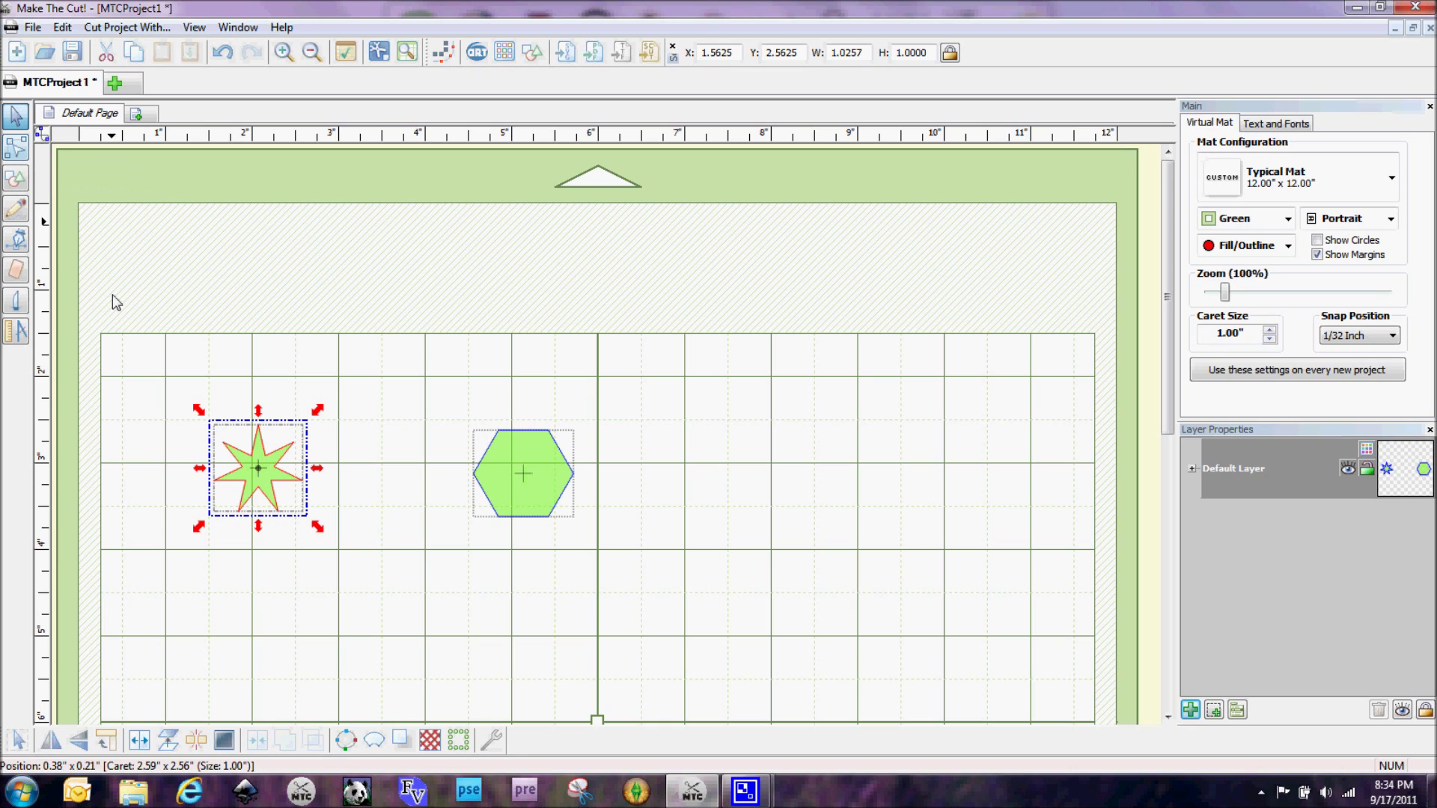
left_click(685, 443)
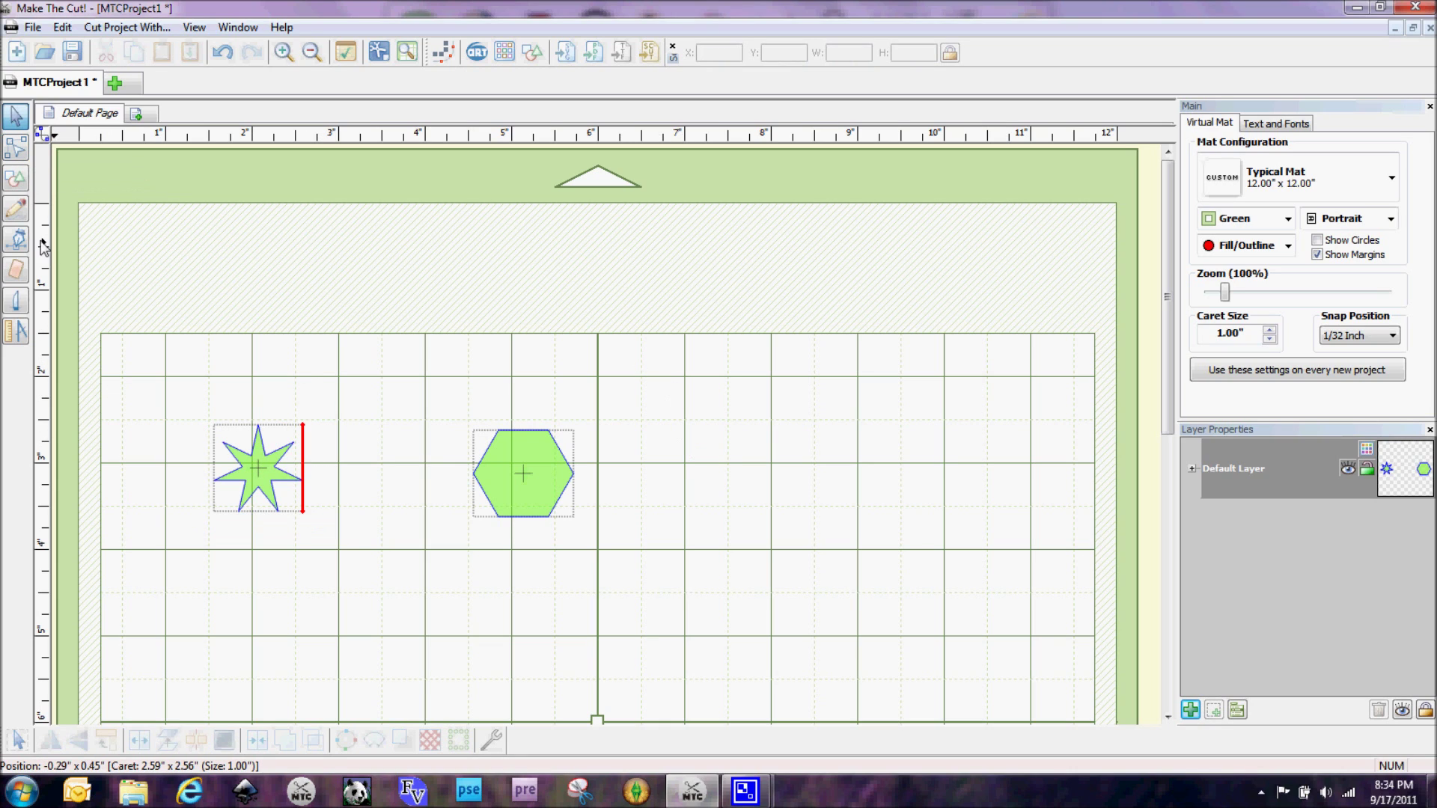
left_click(16, 182)
mouse_move(86, 276)
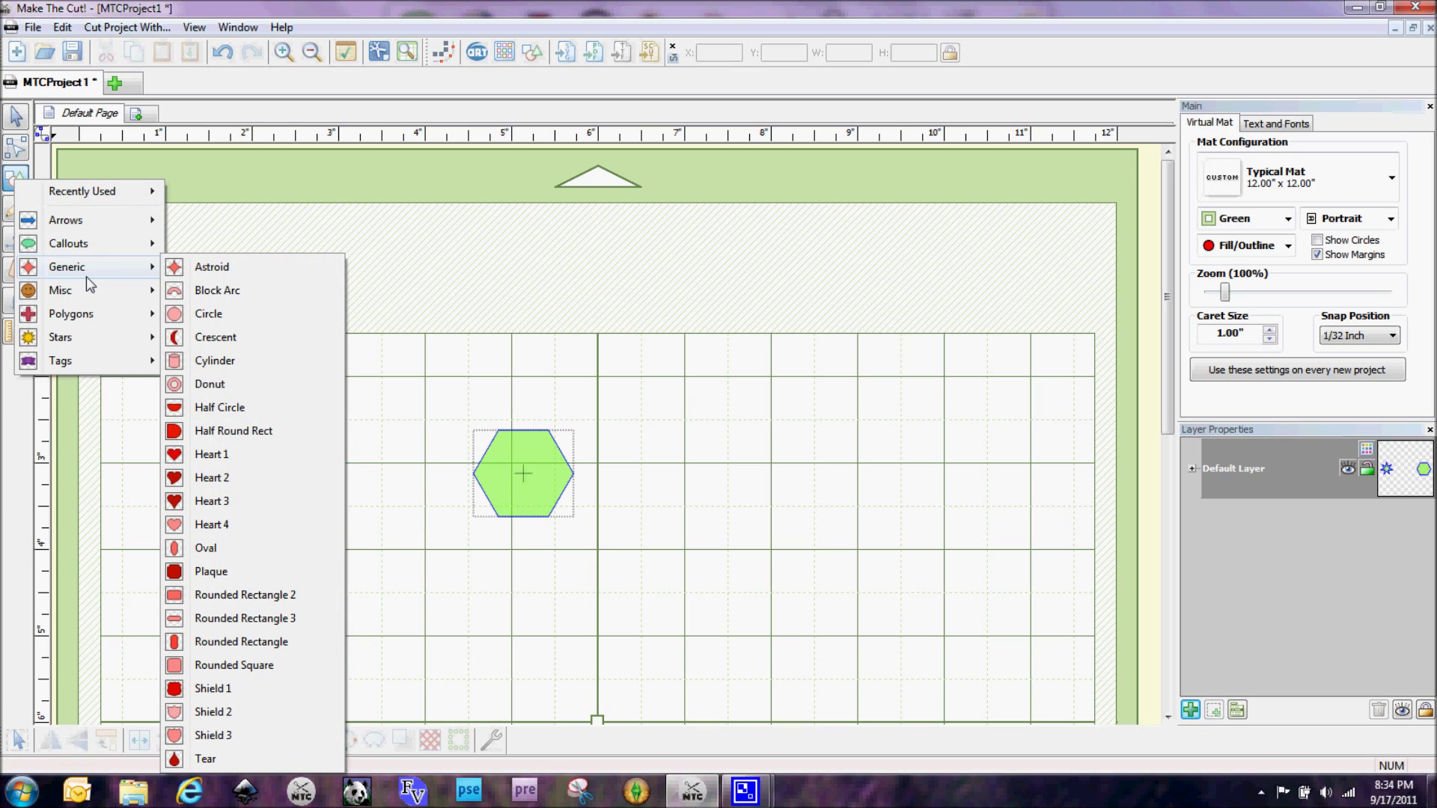
left_click(214, 486)
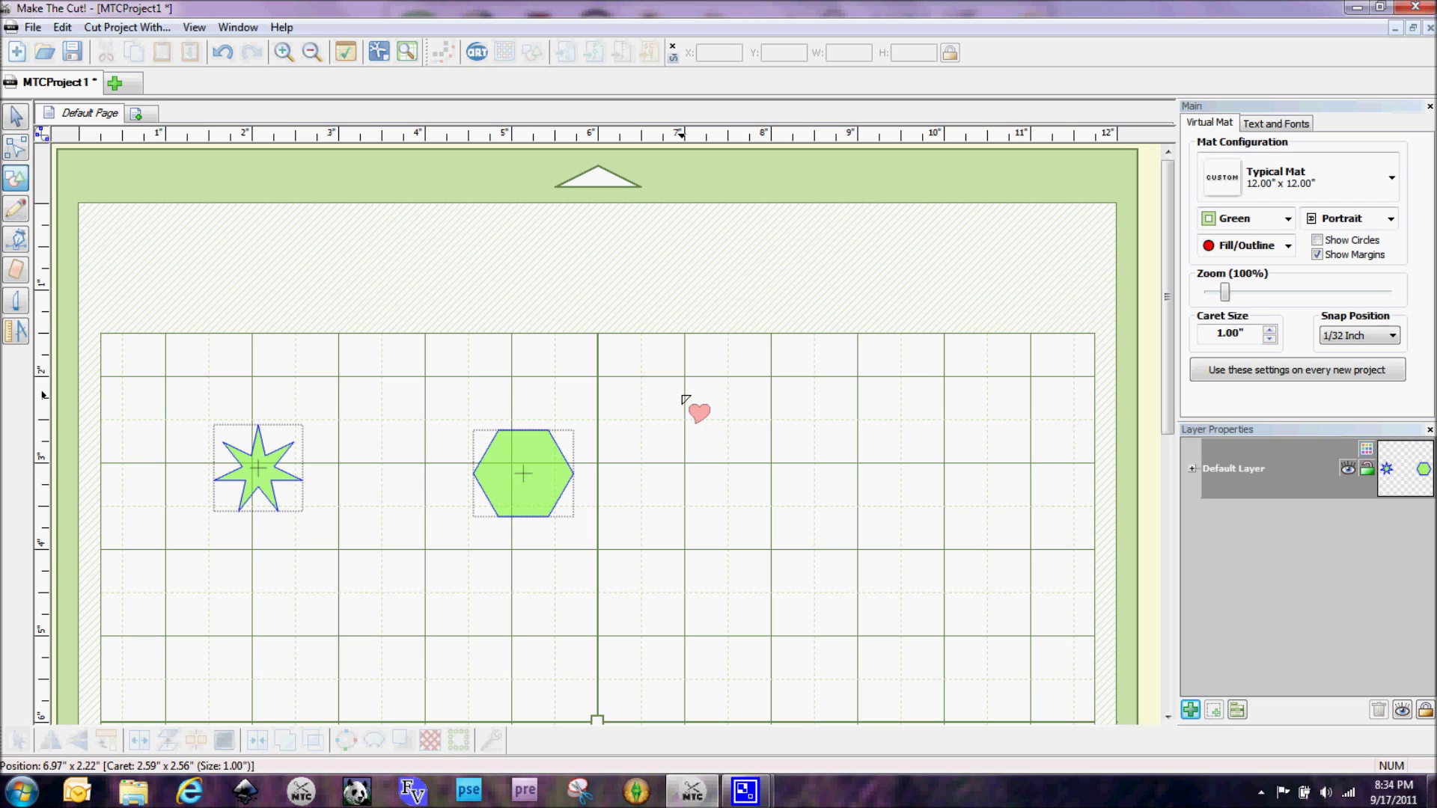
left_click_drag(679, 394, 940, 590)
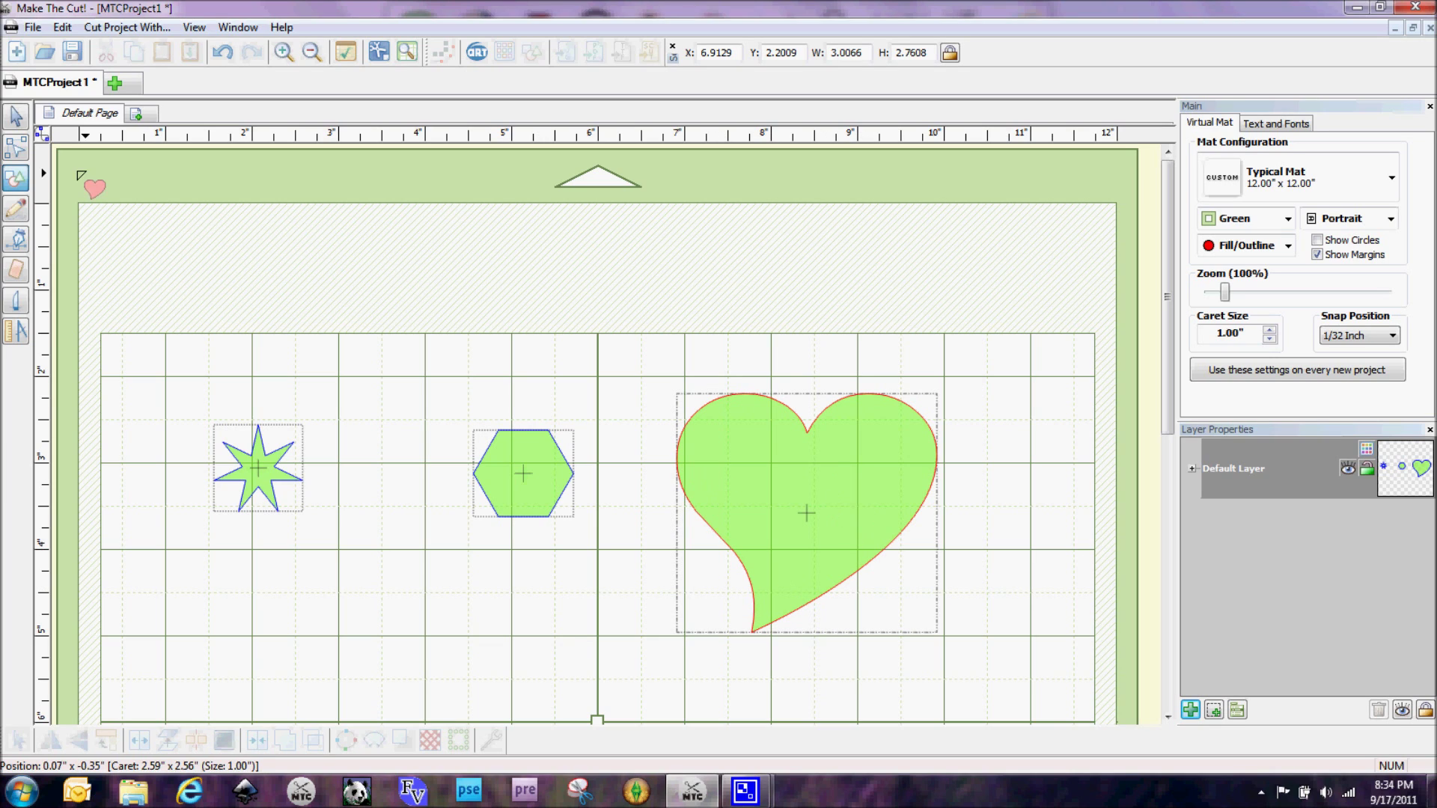
left_click(21, 204)
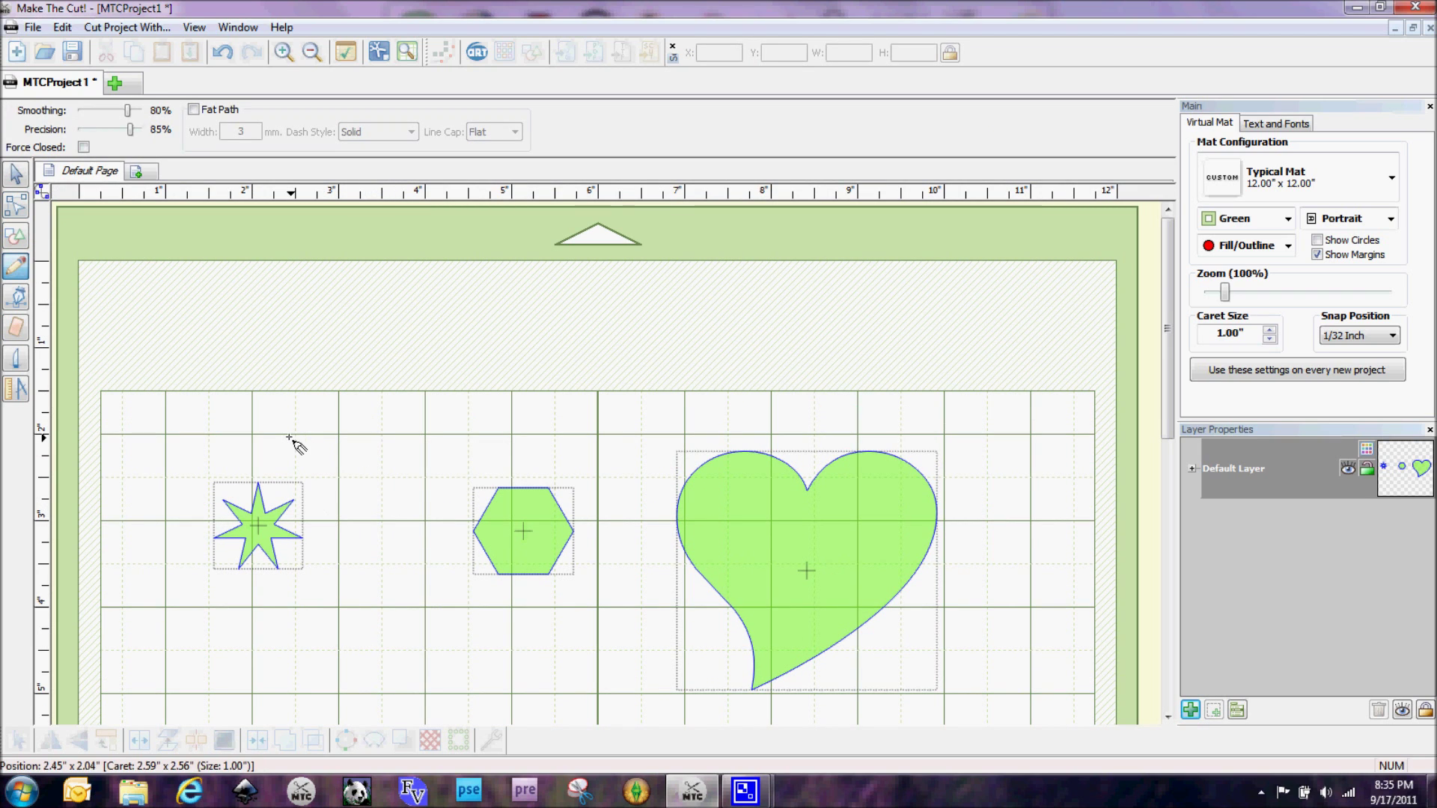
Draw a wavy freehand line above the shapes and a closed four-point Bezier kite below the star
mouse_move(287, 436)
left_mouse_down()
mouse_move(559, 460)
mouse_move(630, 430)
left_mouse_up()
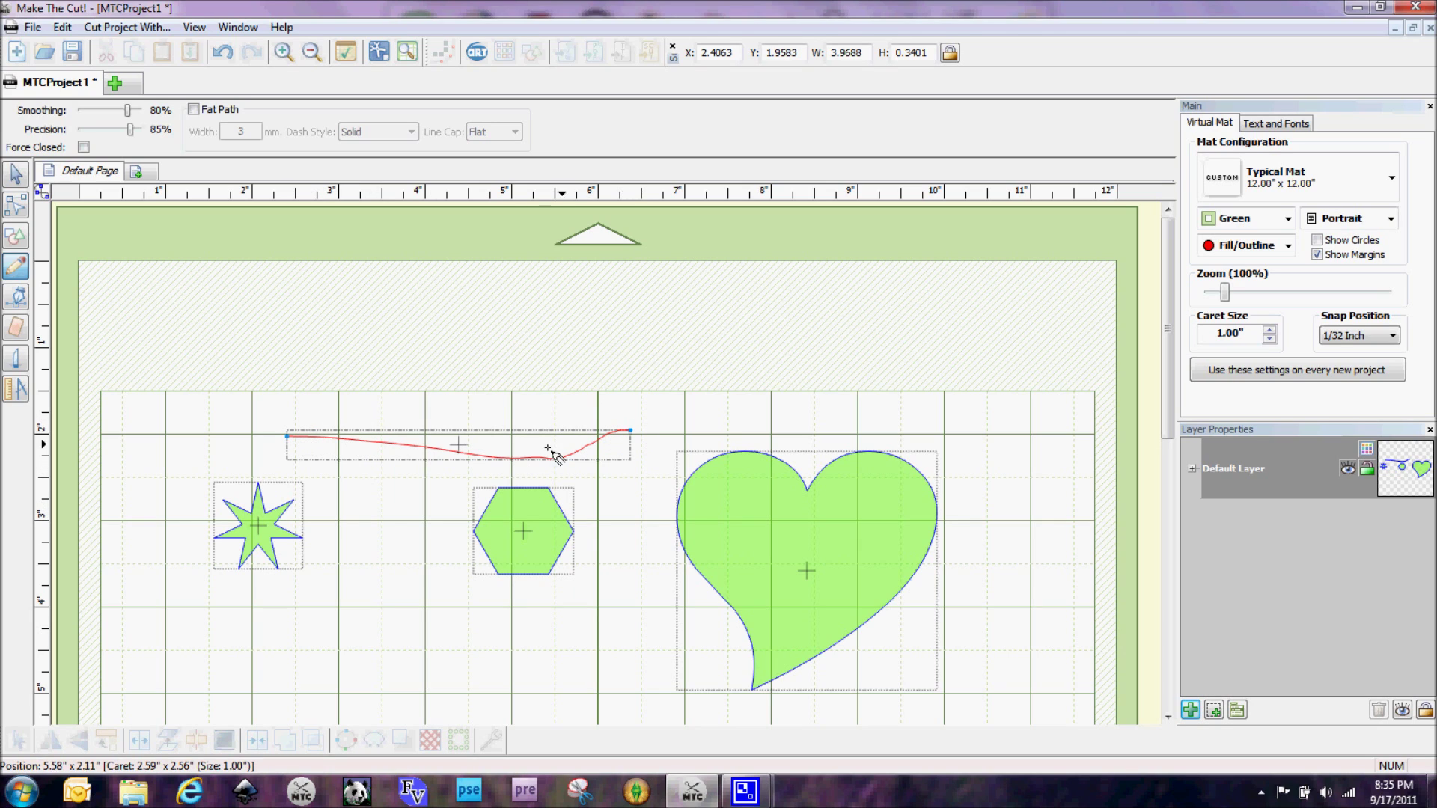
left_click(17, 299)
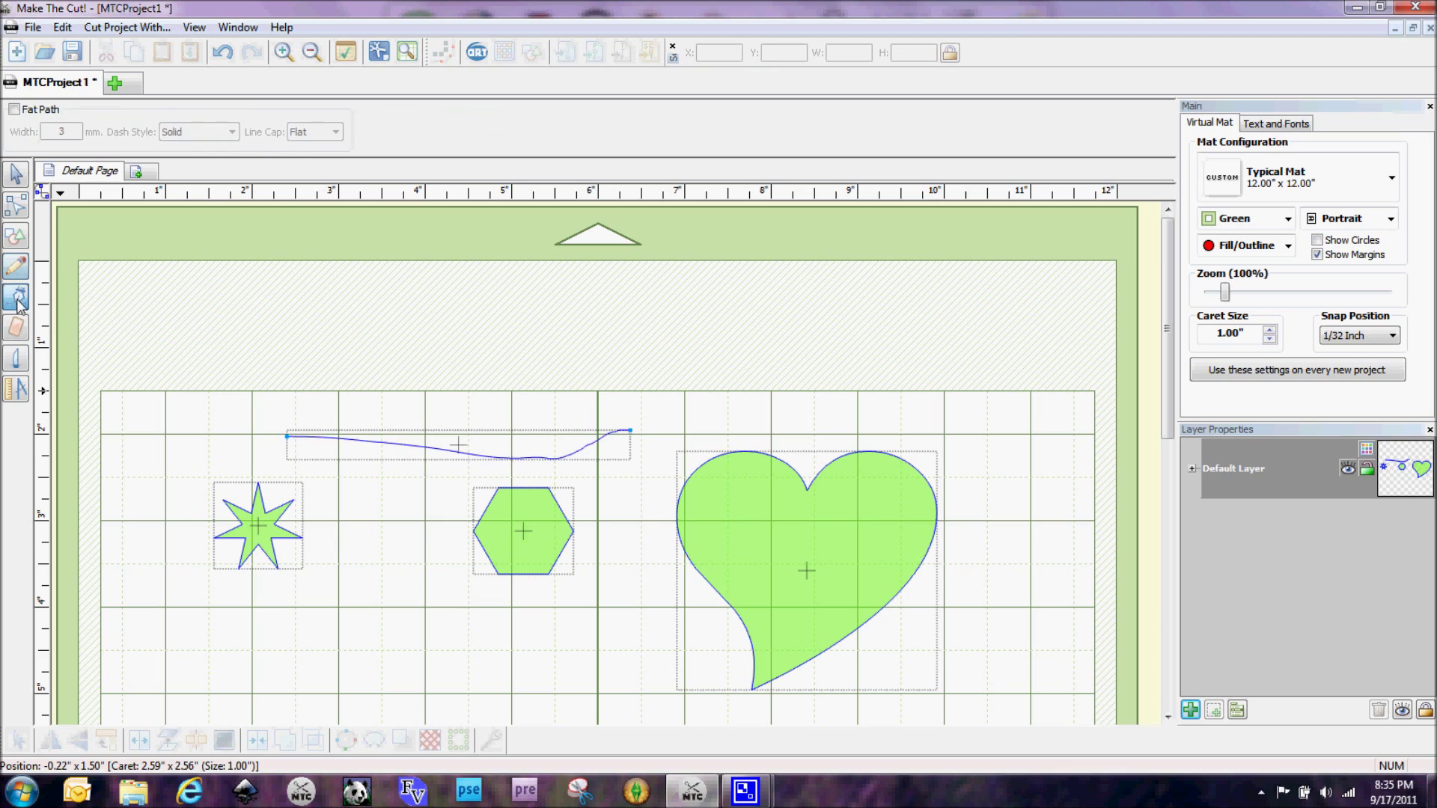
left_click(231, 671)
left_click(338, 616)
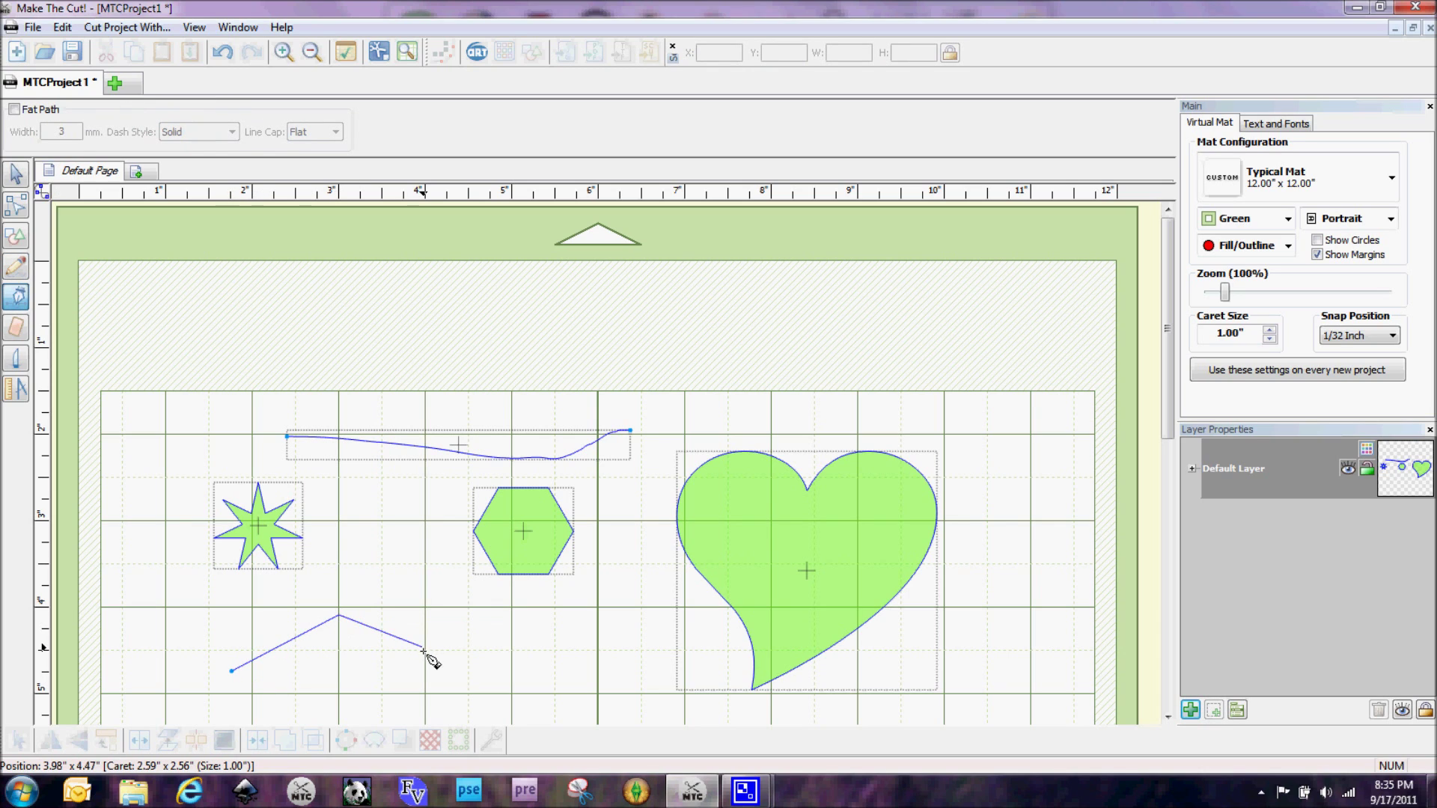
left_click(375, 687)
left_click(232, 671)
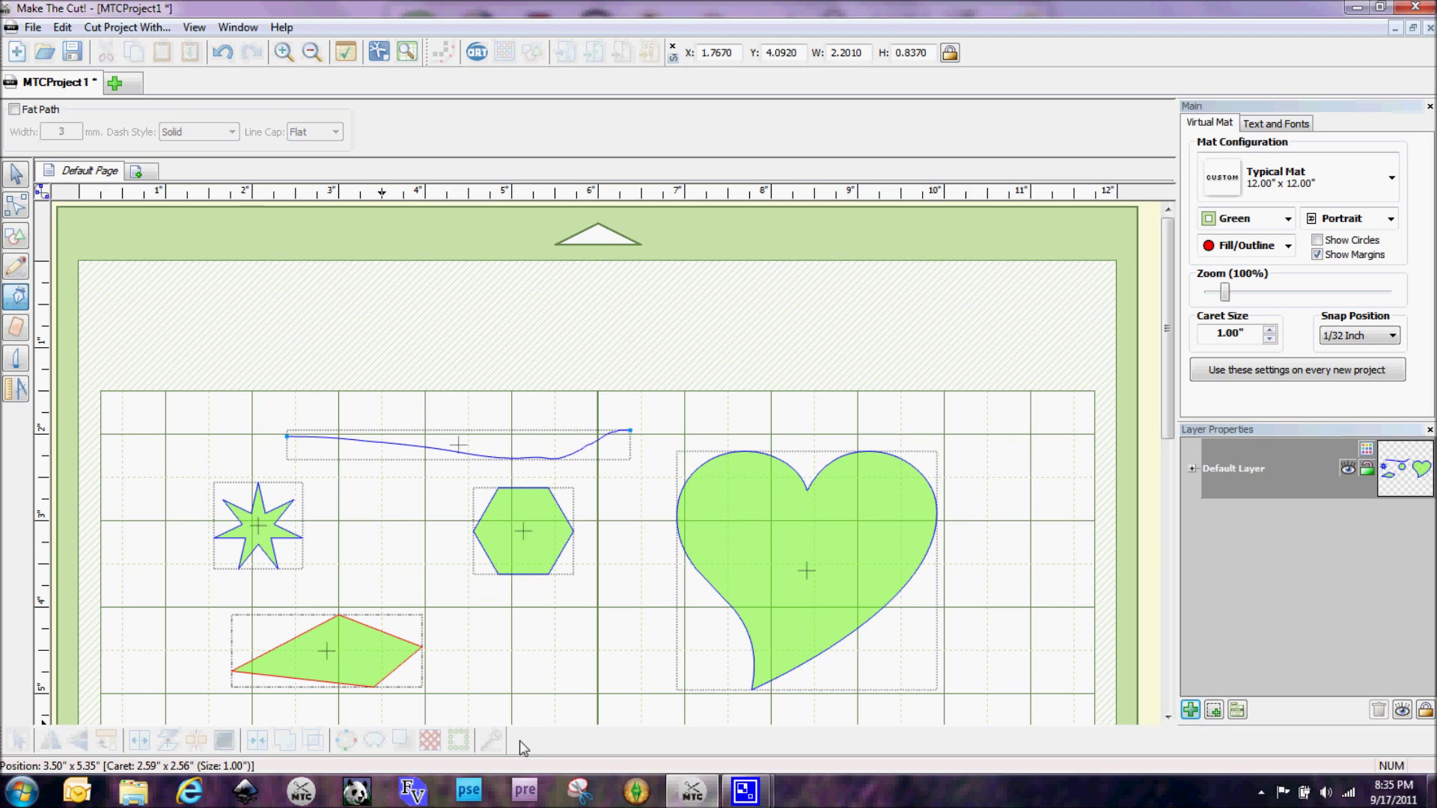
left_click(15, 329)
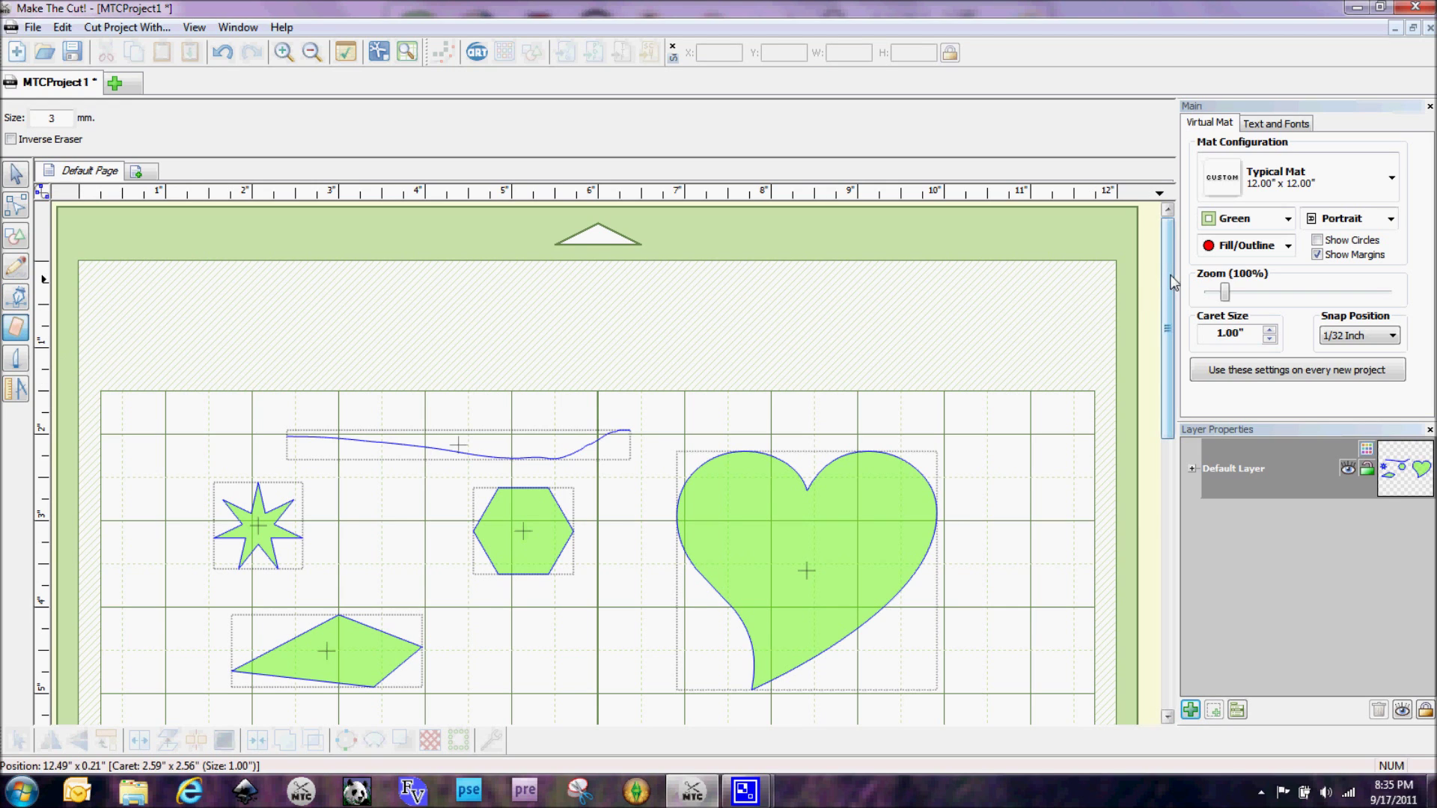
left_click_drag(1172, 282, 1180, 347)
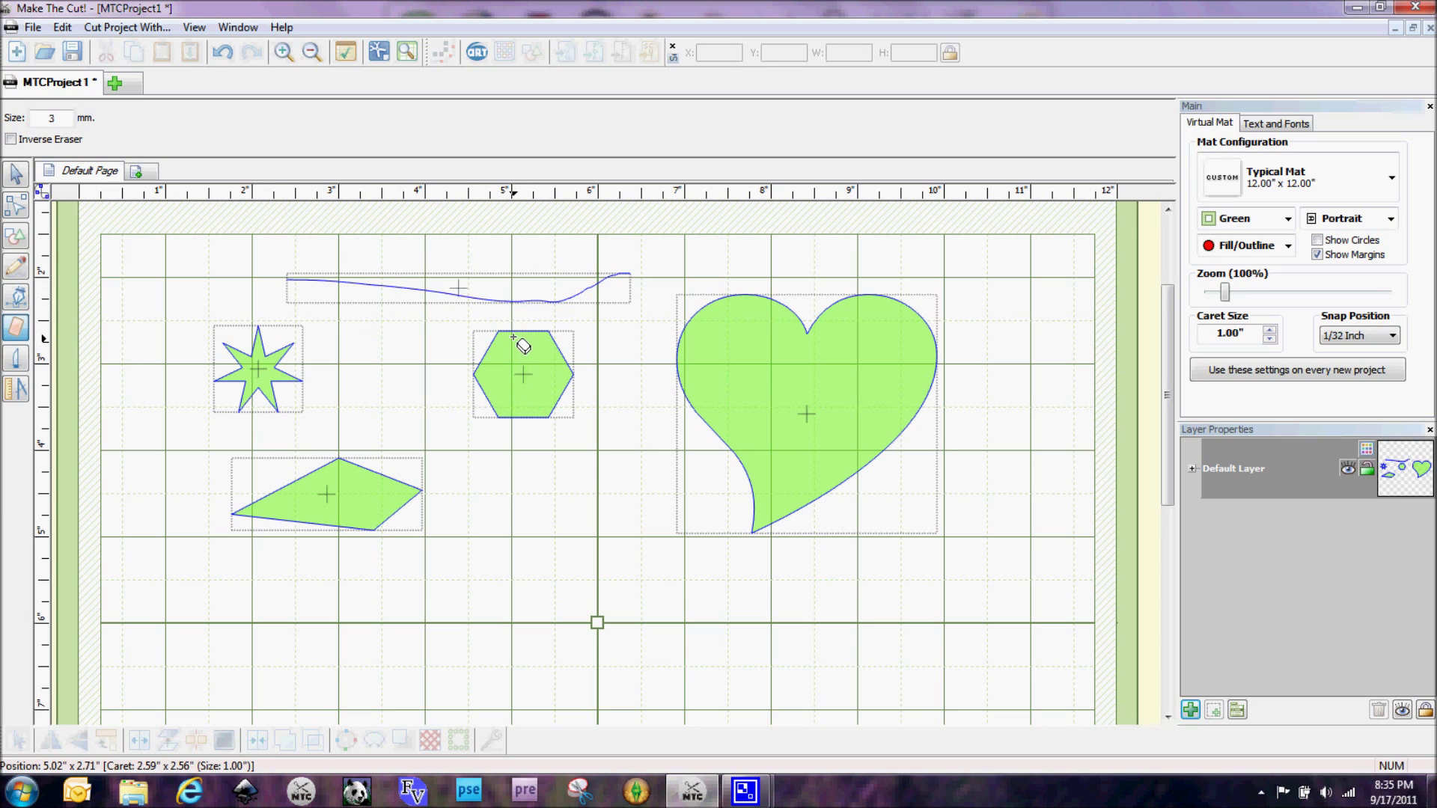
With the 3 mm eraser, notch the hexagon's top edge and cut a diagonal strip through the heart's left lobe
mouse_move(511, 325)
left_mouse_down()
mouse_move(565, 347)
mouse_move(521, 328)
mouse_move(562, 345)
mouse_move(518, 330)
left_mouse_up()
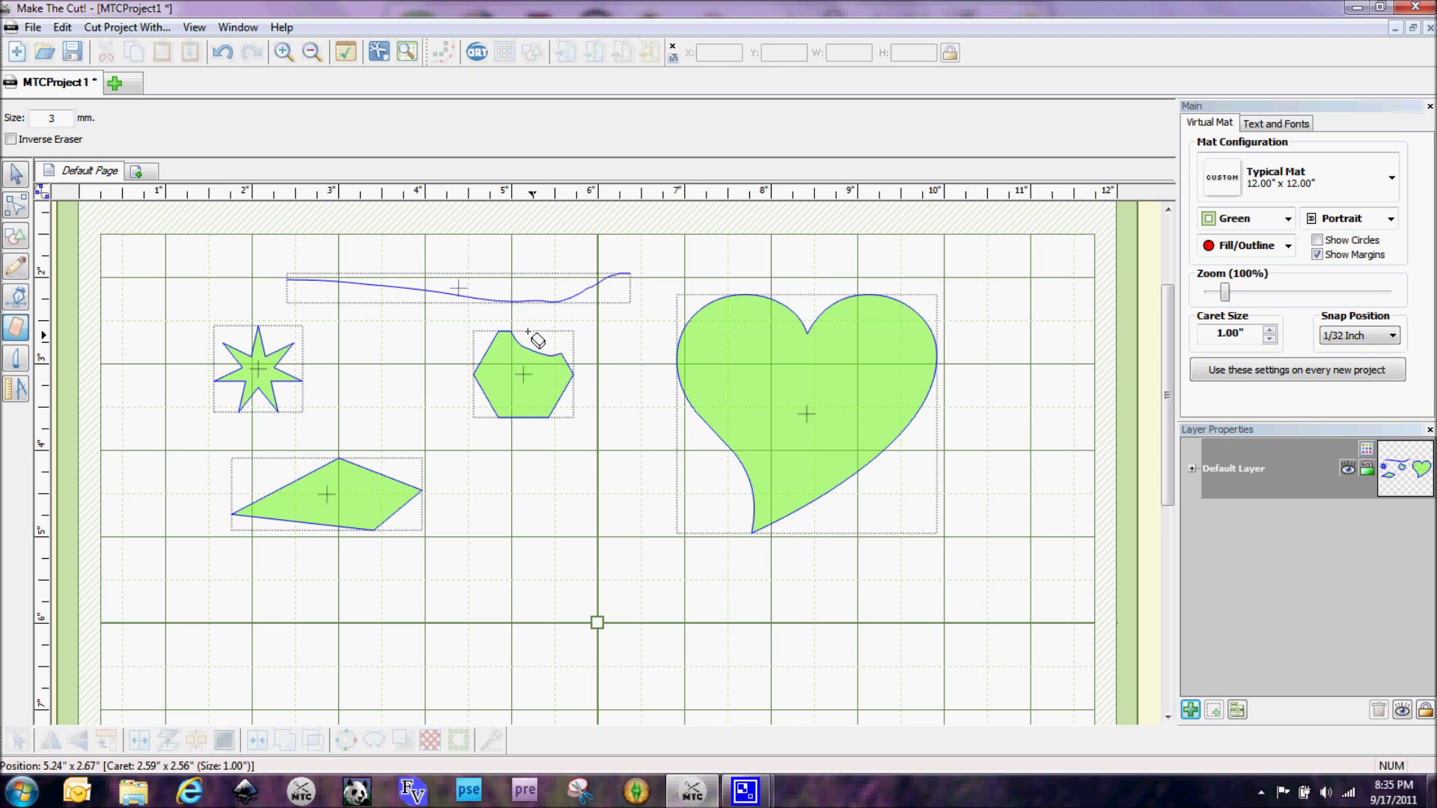
mouse_move(763, 292)
left_mouse_down()
mouse_move(663, 395)
mouse_move(764, 282)
left_mouse_up()
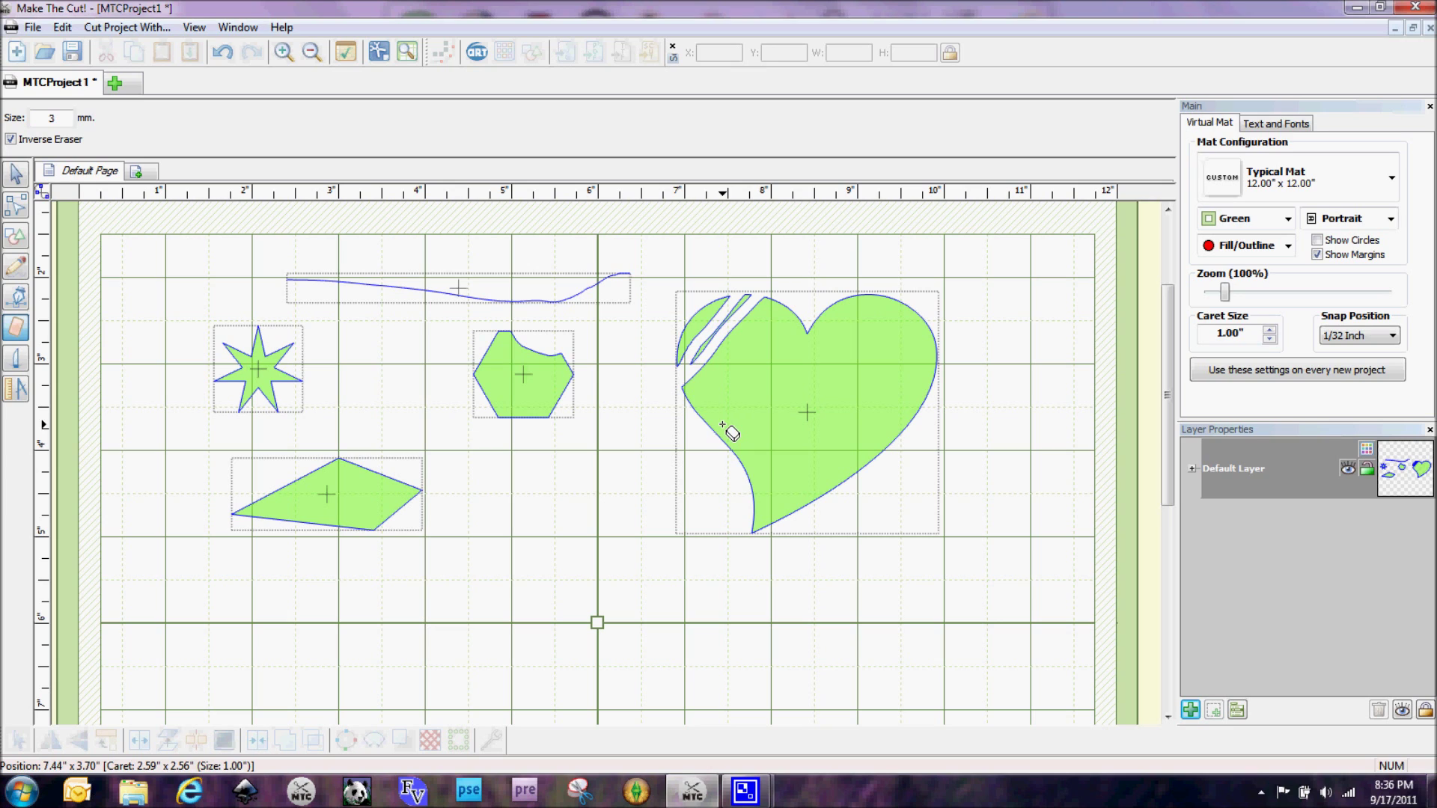
Using the Inverse Eraser, carve a curled gap along the heart's lower-left edge, splitting off a leaf-shaped piece
mouse_move(723, 425)
left_mouse_down()
mouse_move(706, 449)
mouse_move(720, 479)
mouse_move(764, 496)
left_mouse_up()
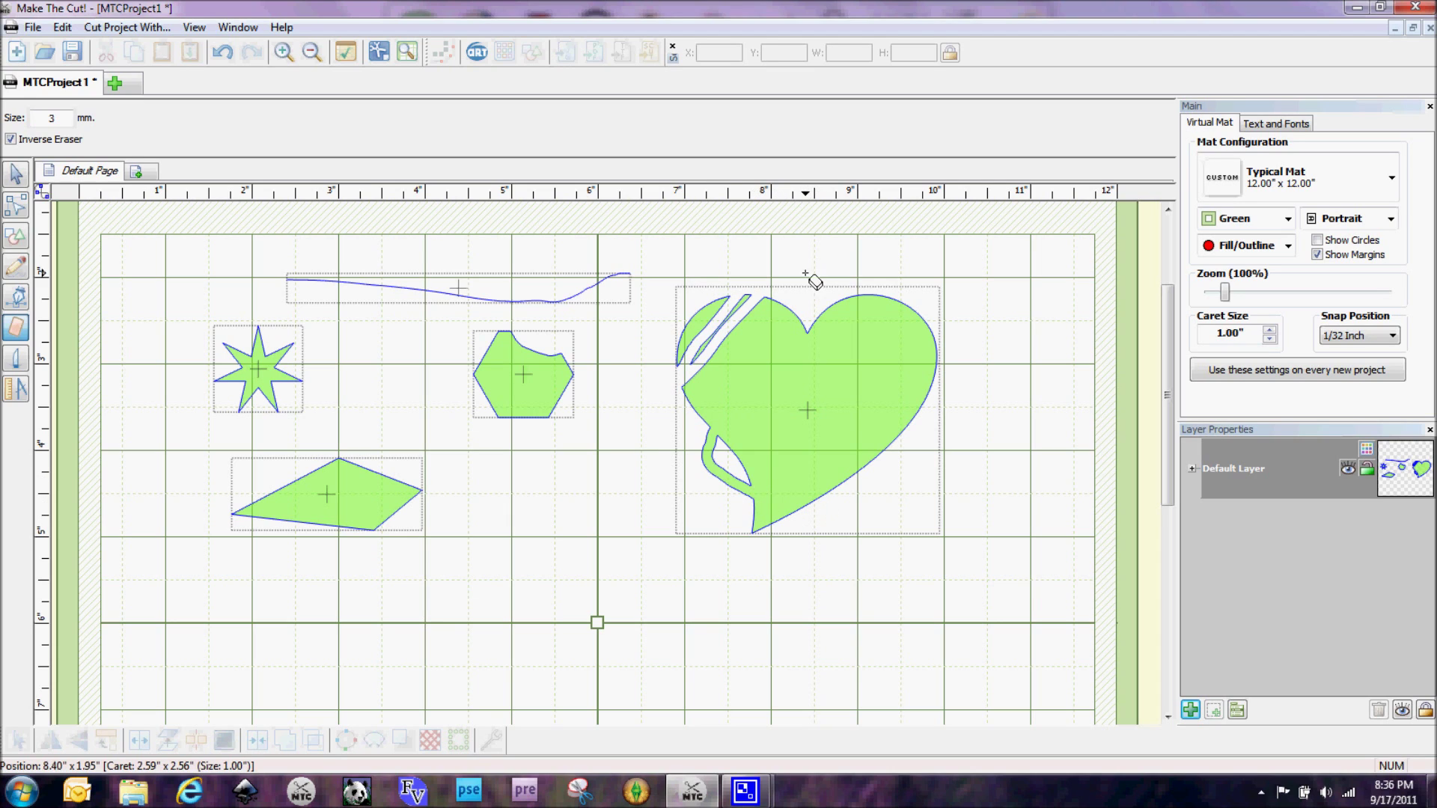
Slice the star in two, then move the upper half up-left and the lower half right
left_click(16, 365)
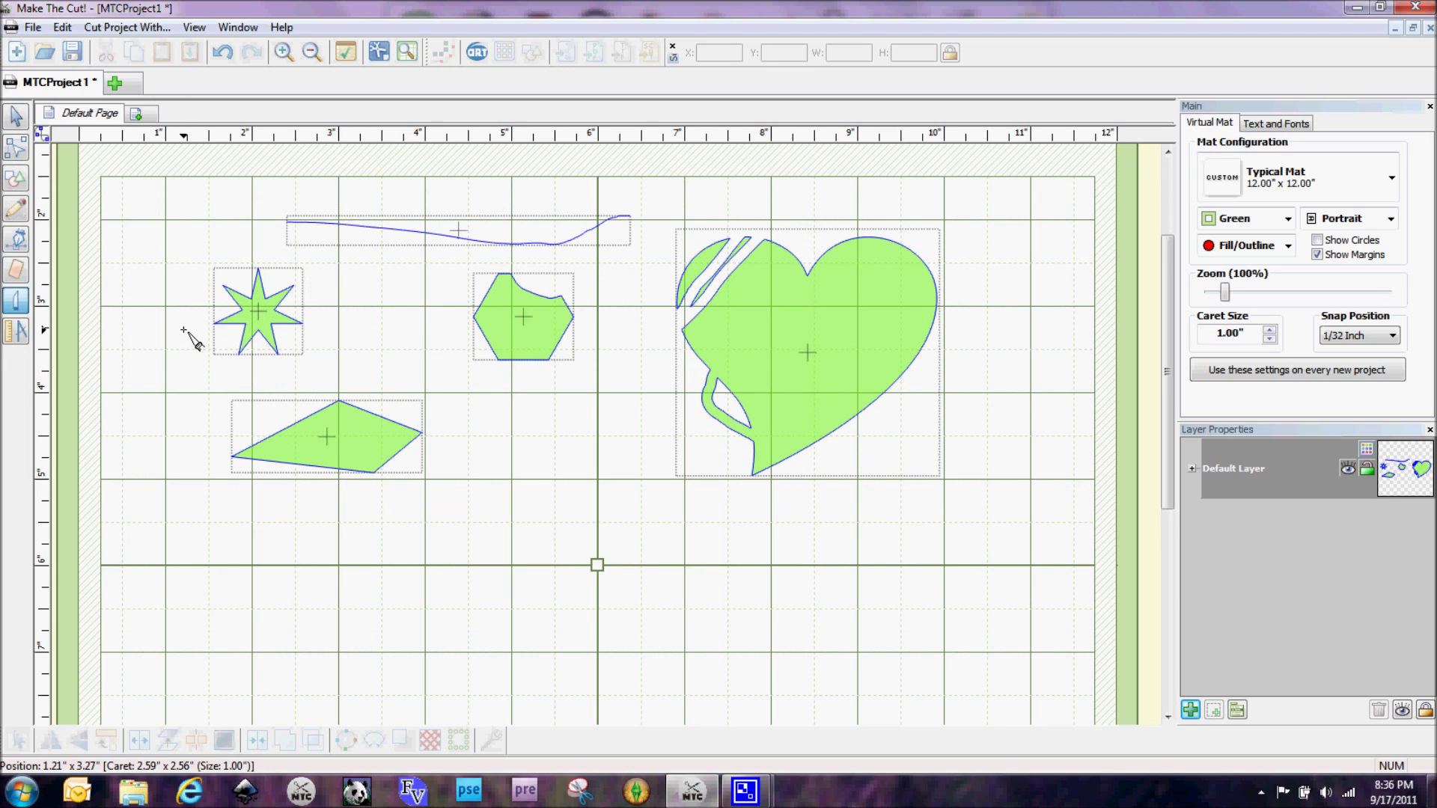
left_click_drag(184, 330, 329, 297)
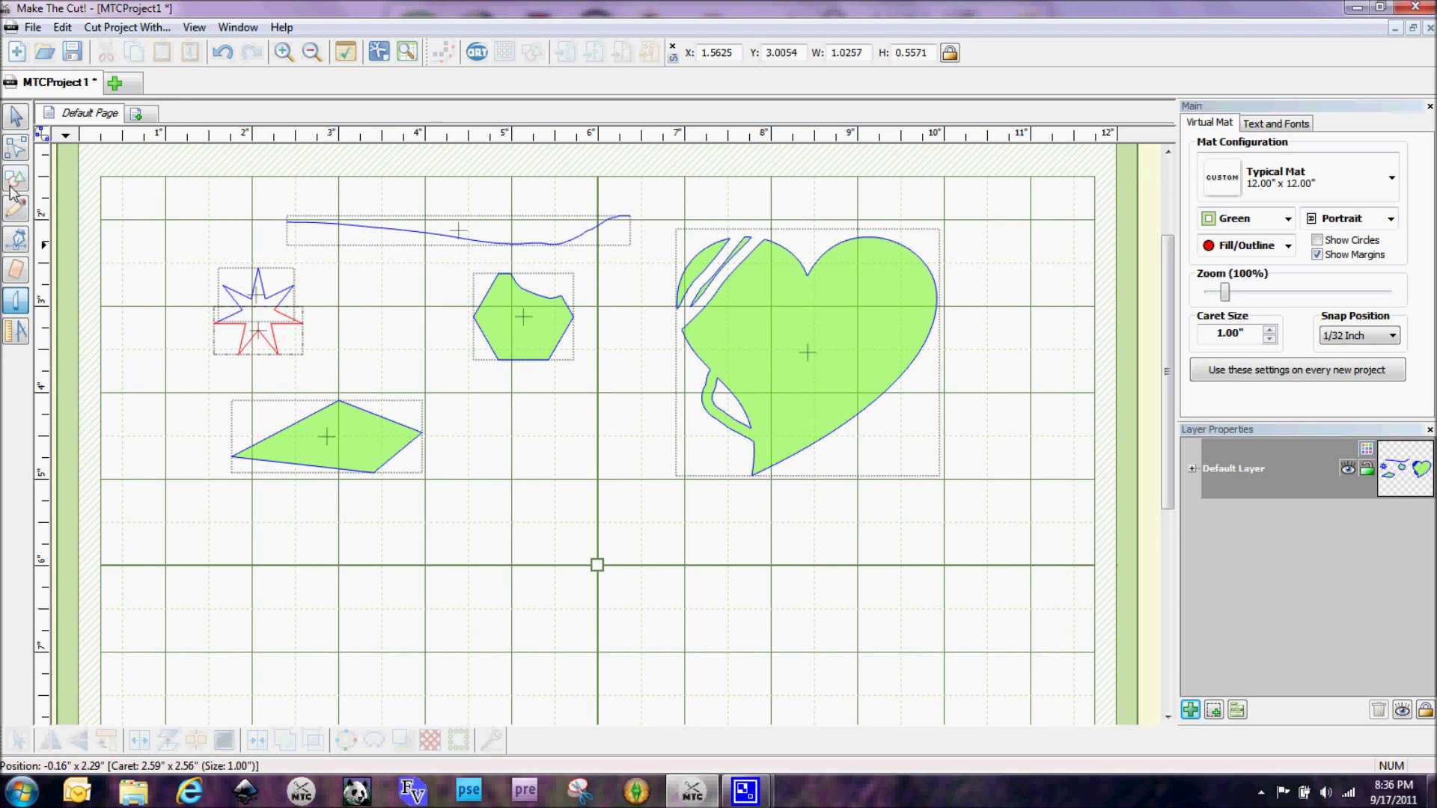
left_click(15, 118)
left_click_drag(251, 310, 243, 225)
left_click_drag(284, 330, 319, 334)
left_click_drag(247, 236, 224, 238)
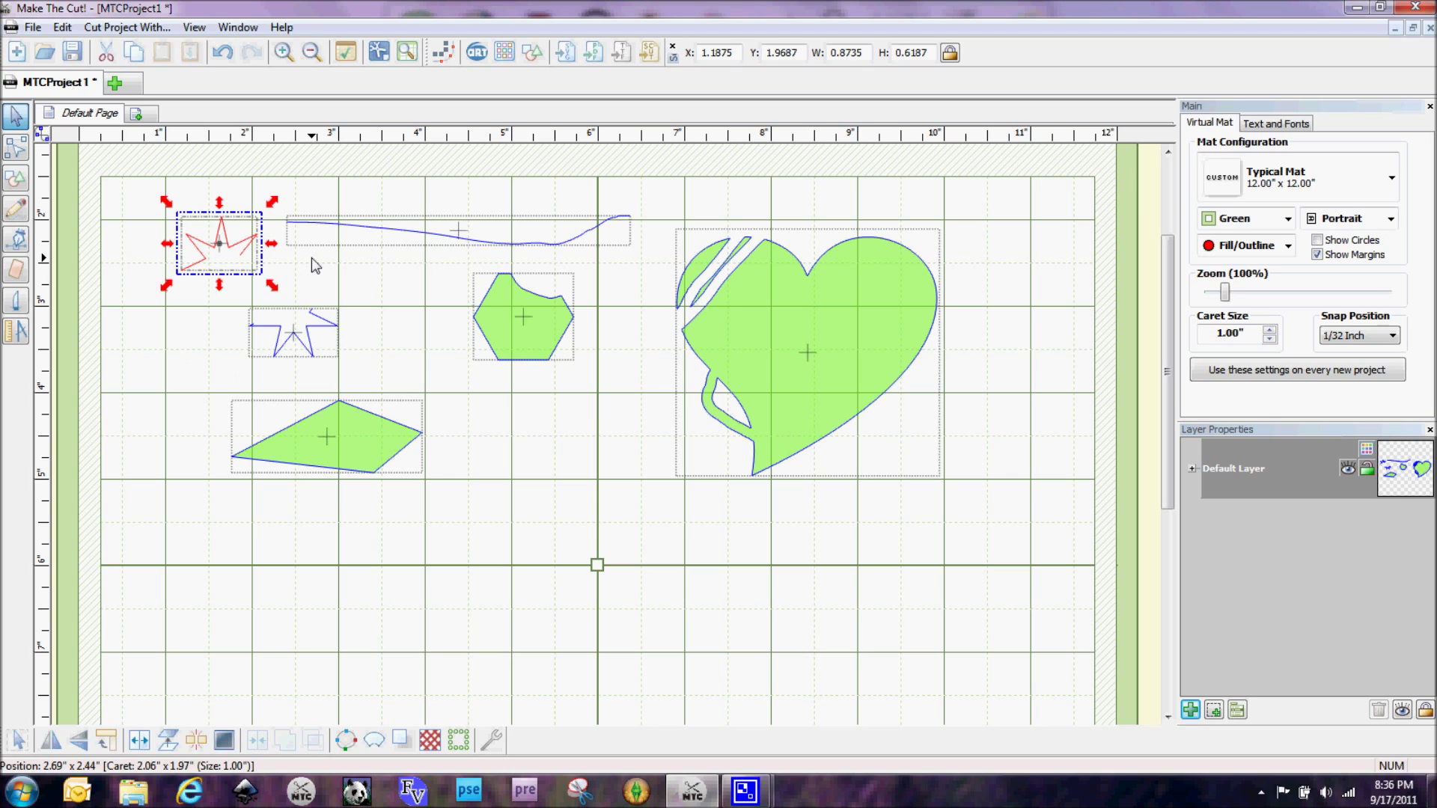
Measure the kite's perimeter, area, node count and size, keeping units in inches
left_click(11, 334)
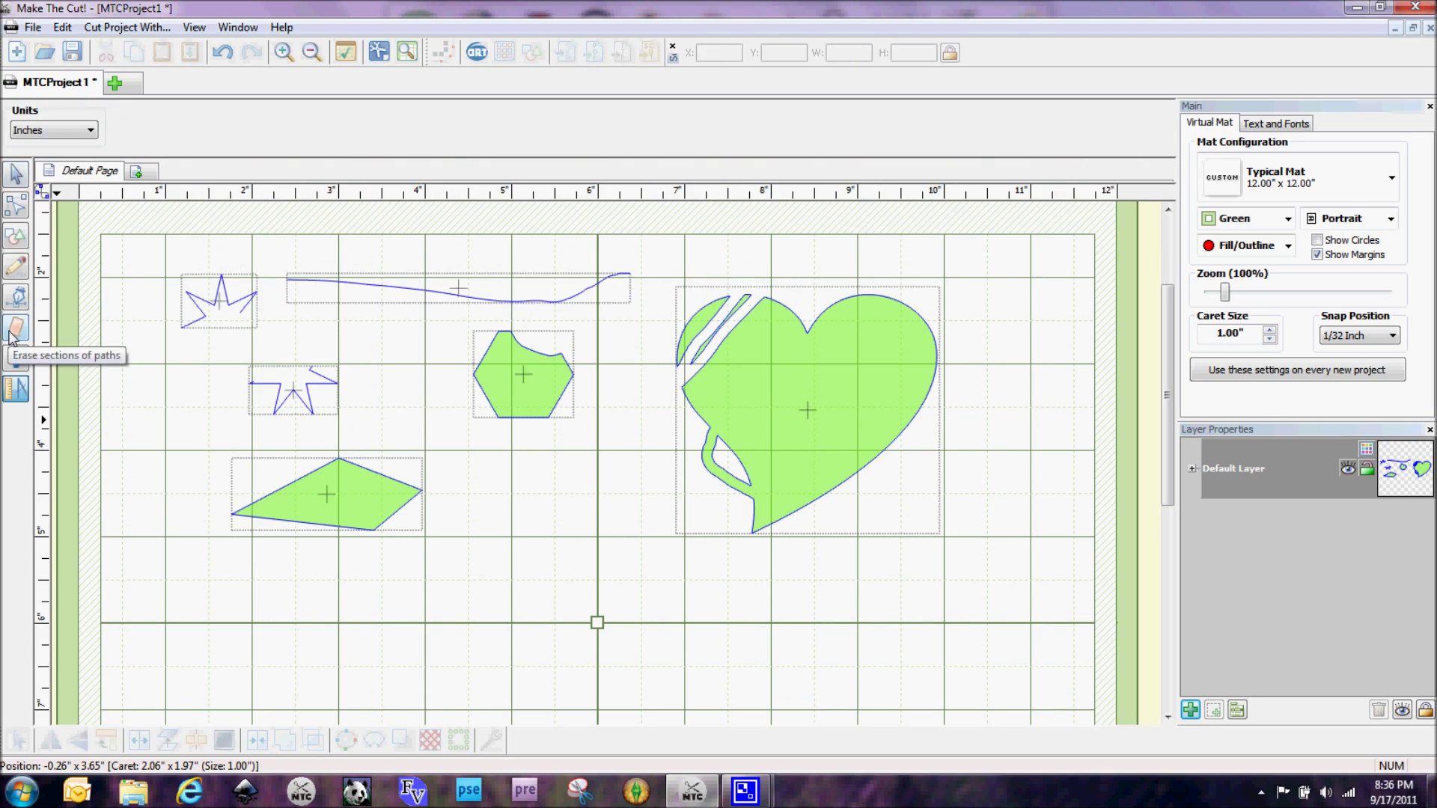
left_click(234, 515)
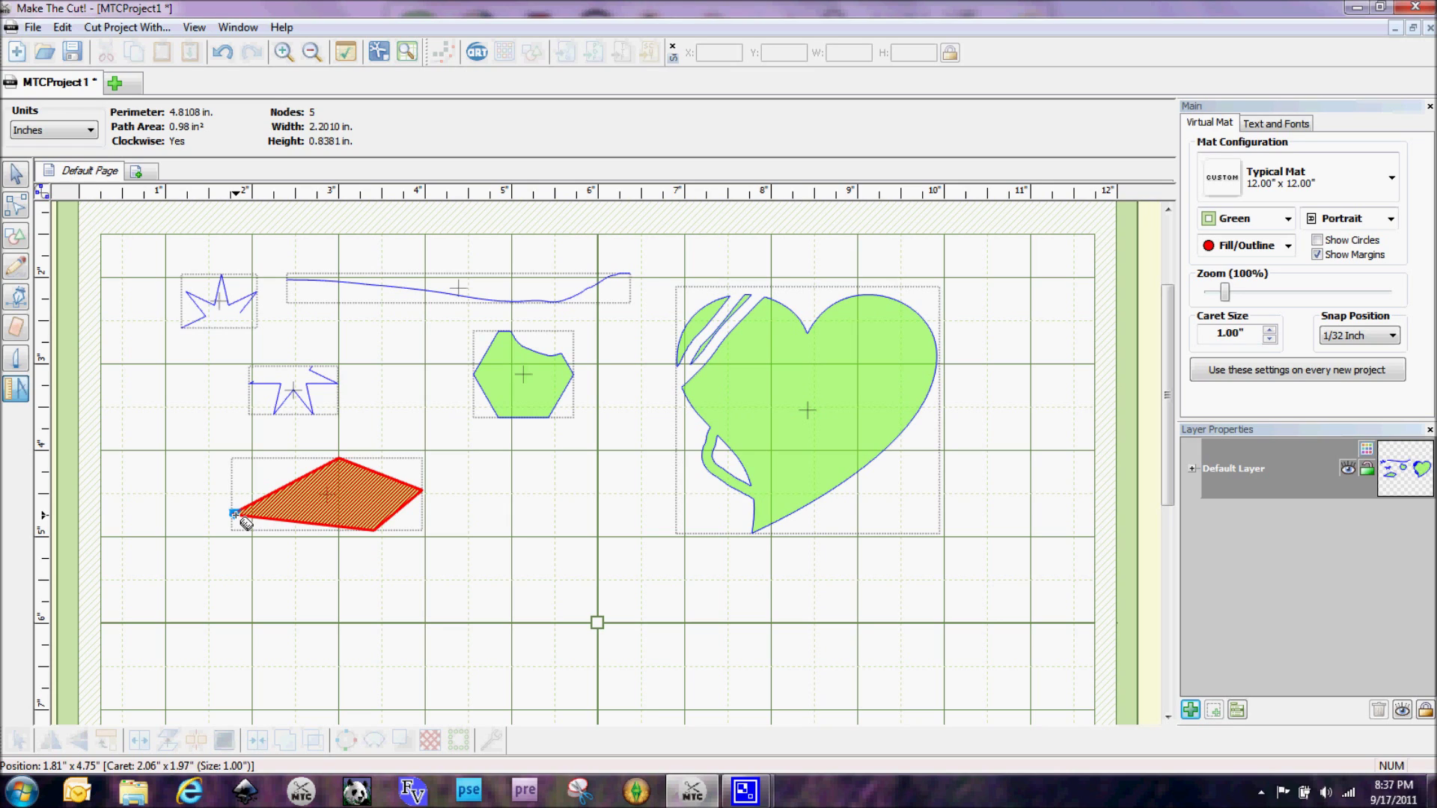
left_click(235, 515)
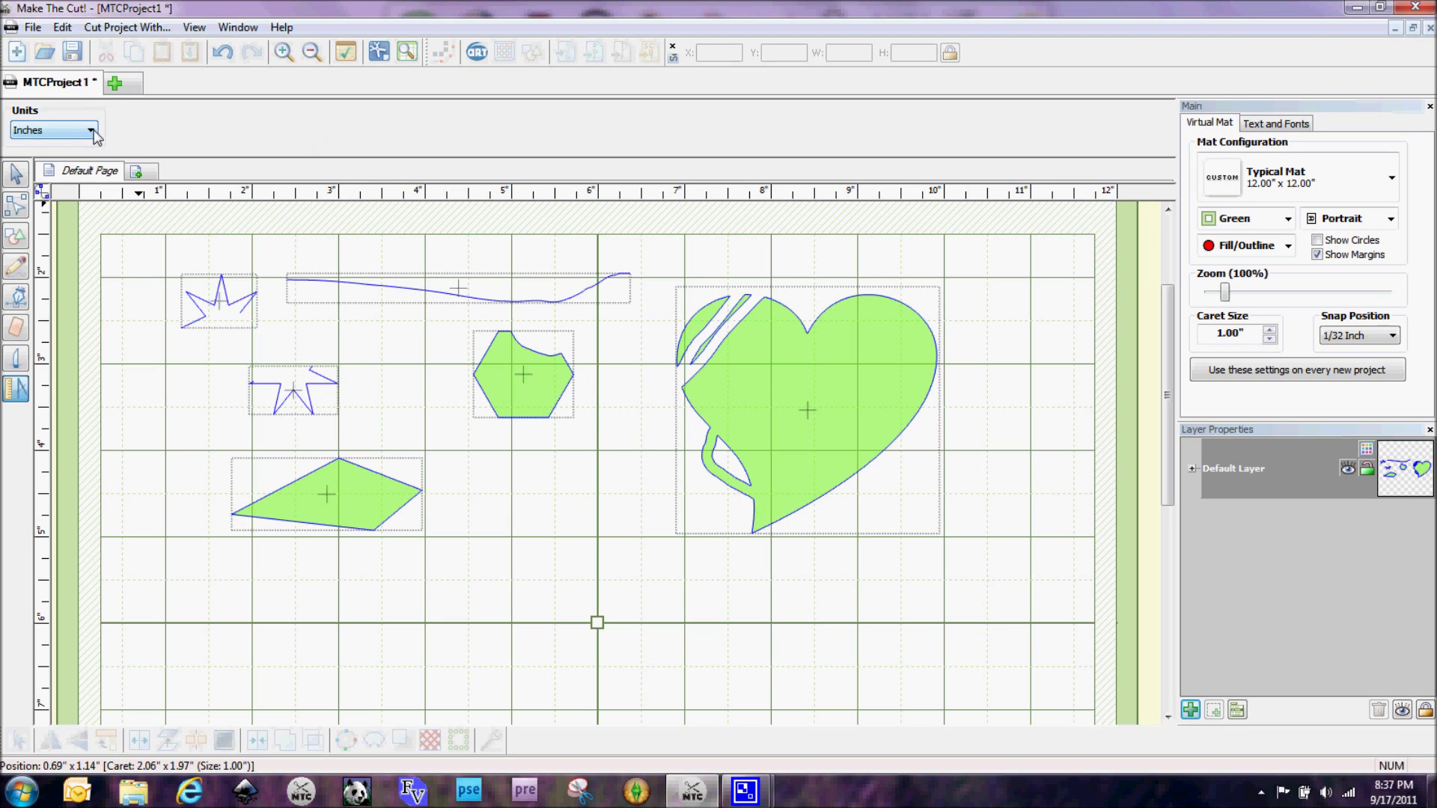
left_click(92, 132)
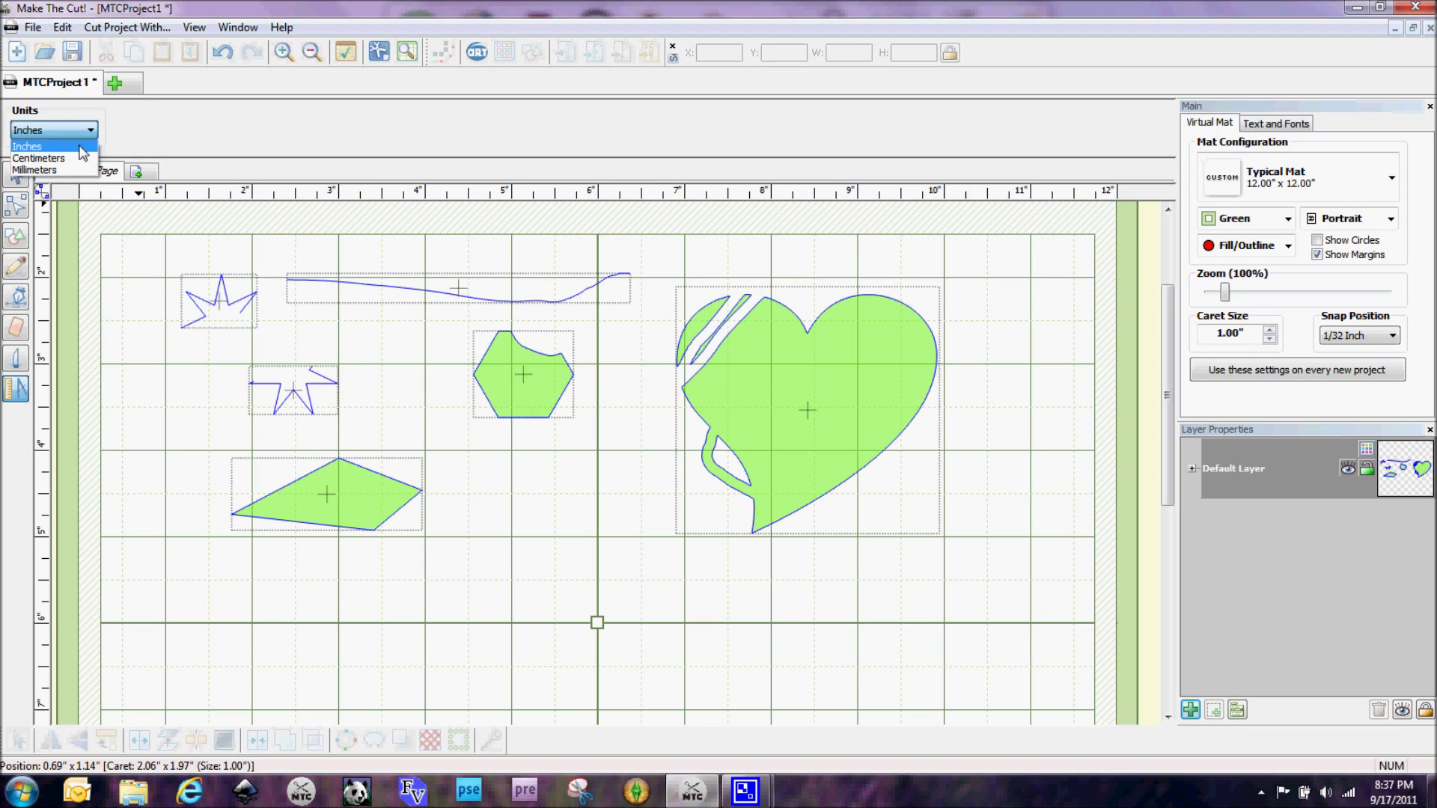
left_click(81, 148)
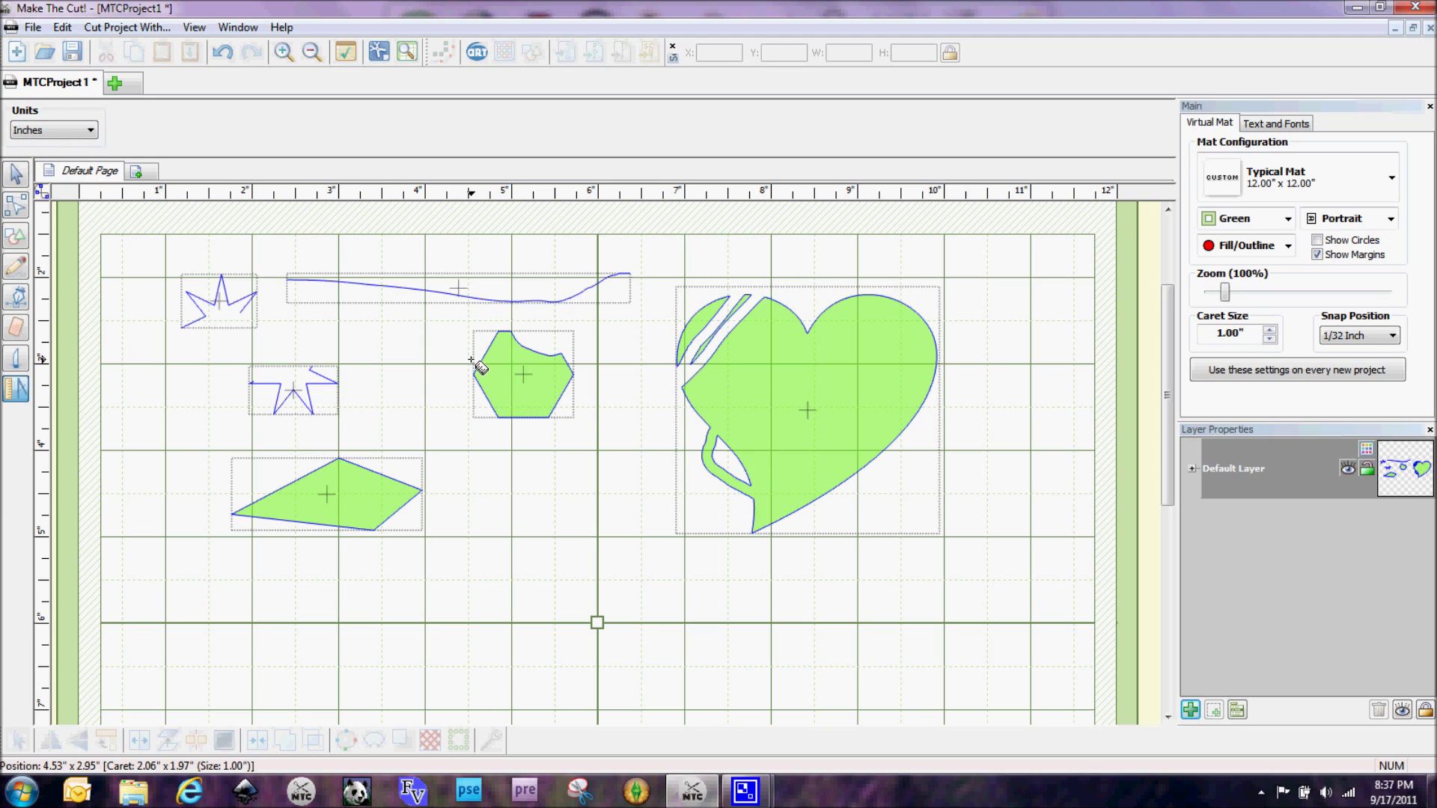
Select the kite's upper-right segment with the Edit Paths At Node Level tool
left_click(16, 207)
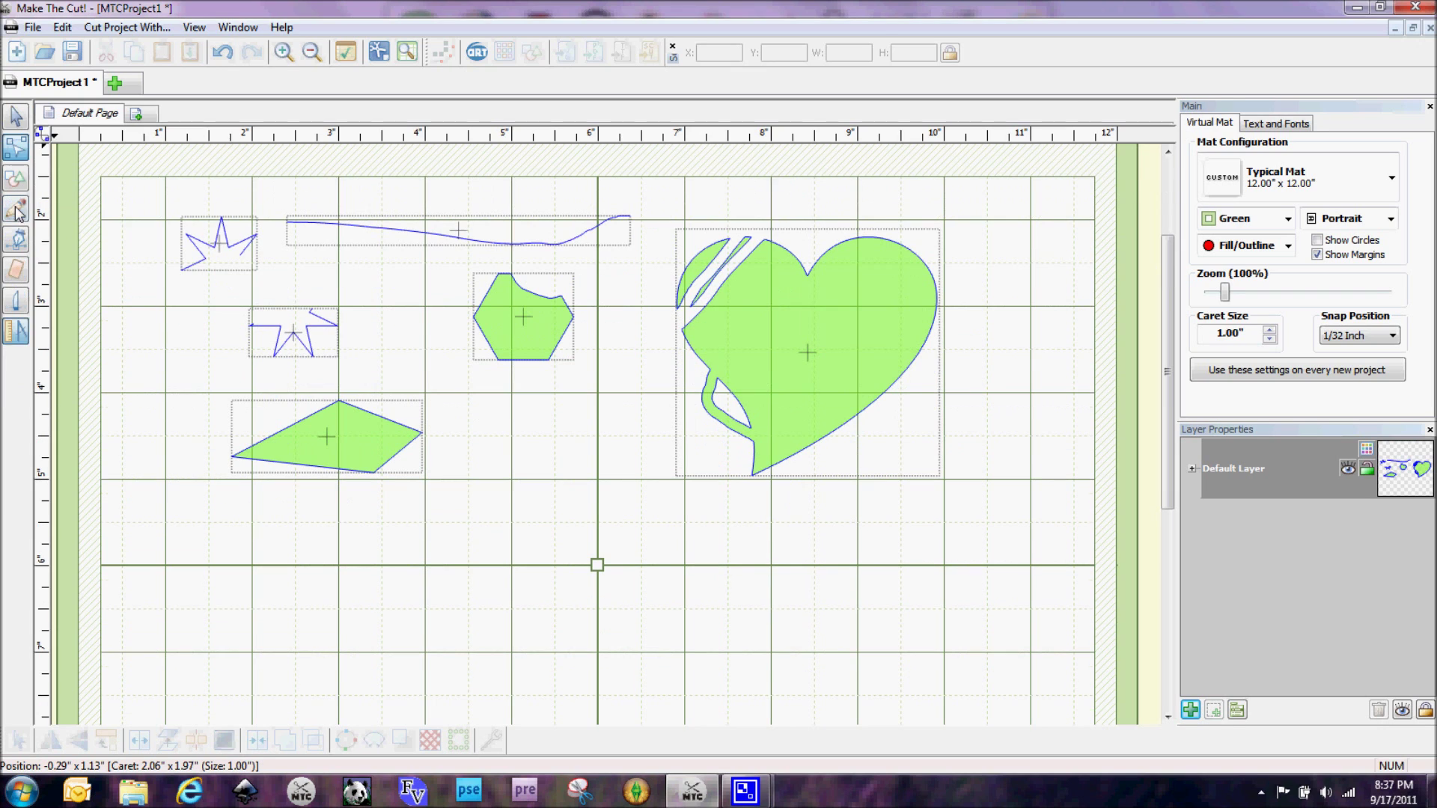
left_click(389, 423)
scroll(378, 500, "up", 2)
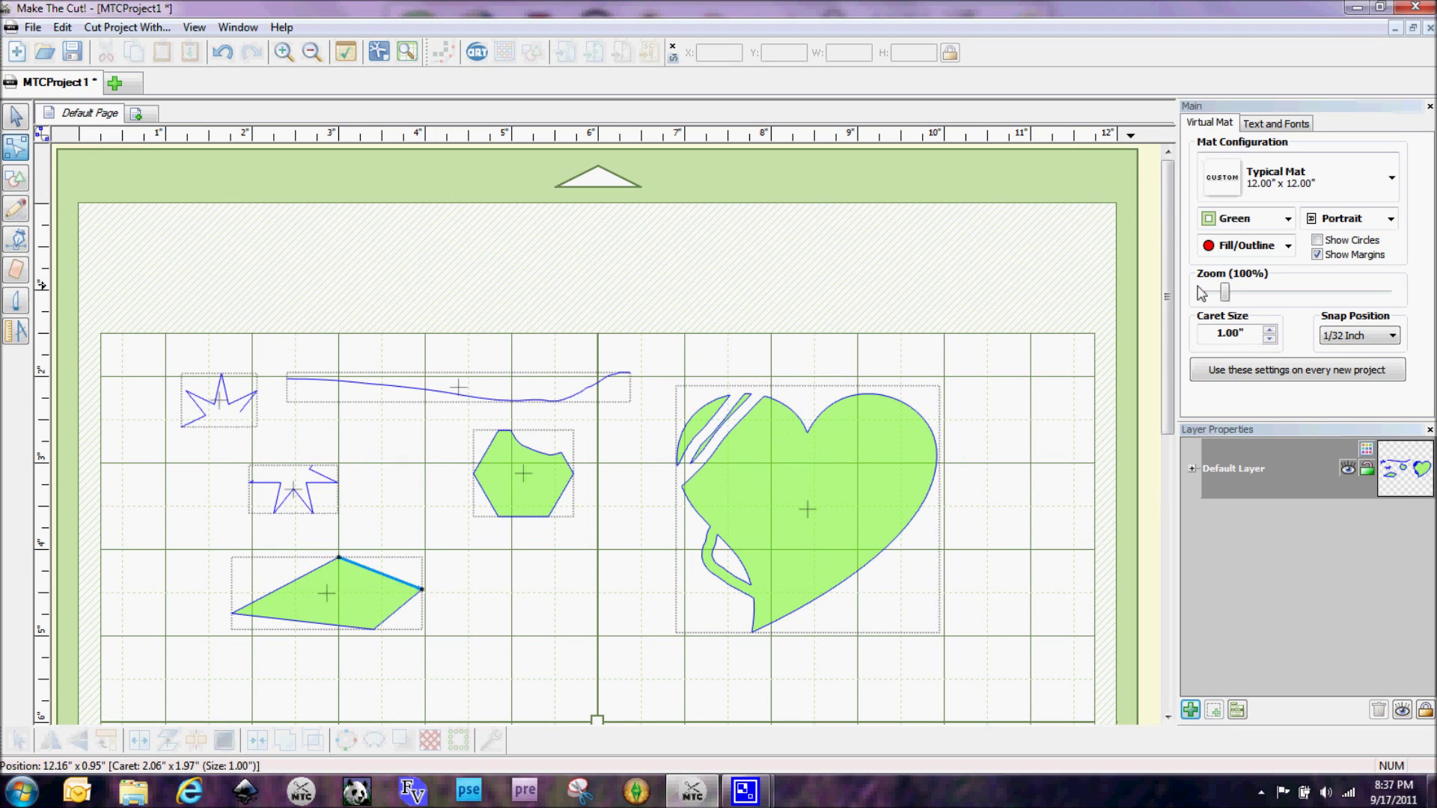
Zoom to 350% and scroll the view to bring the kite into view
left_click_drag(1225, 293, 1271, 293)
left_click_drag(1168, 201, 1177, 366)
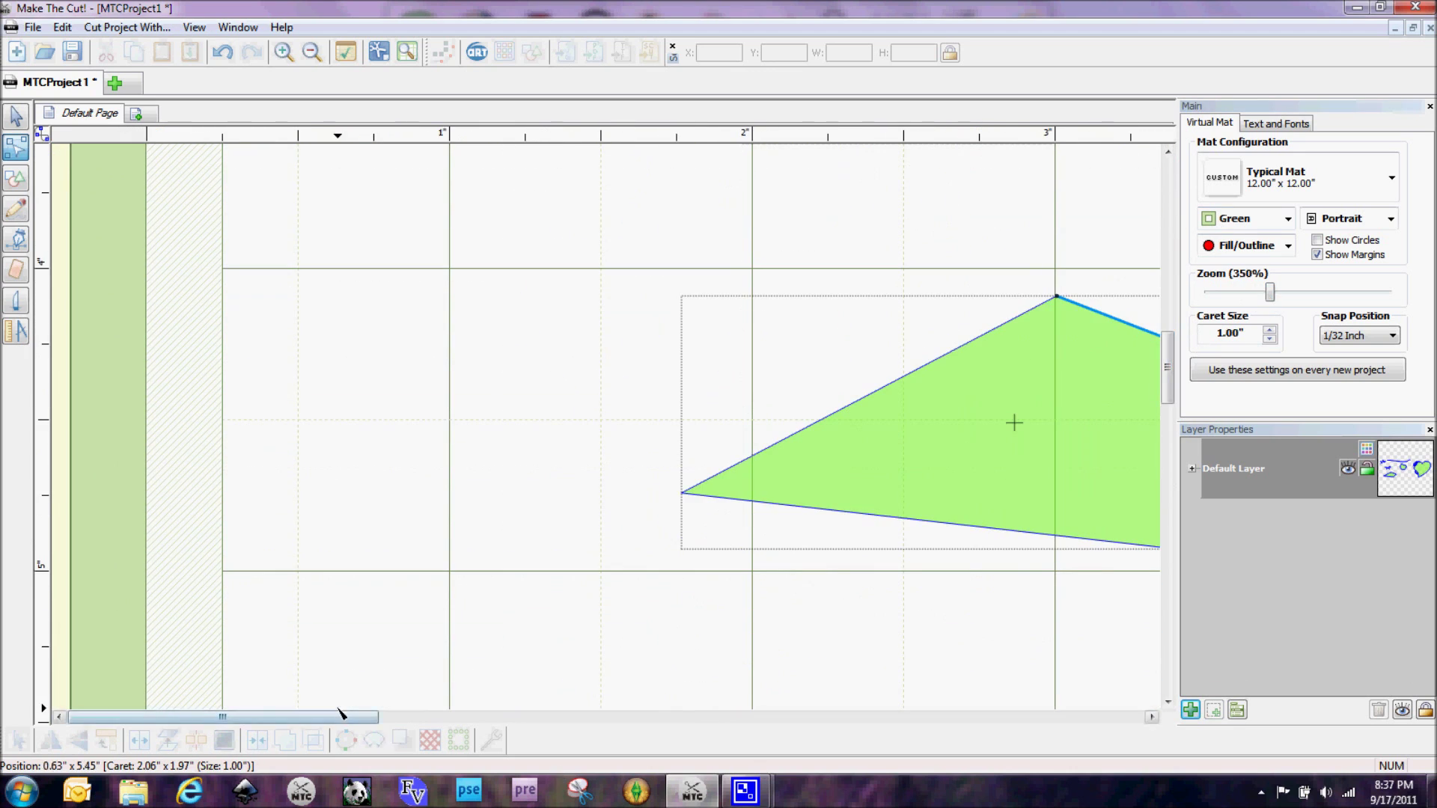
left_click_drag(344, 717, 512, 719)
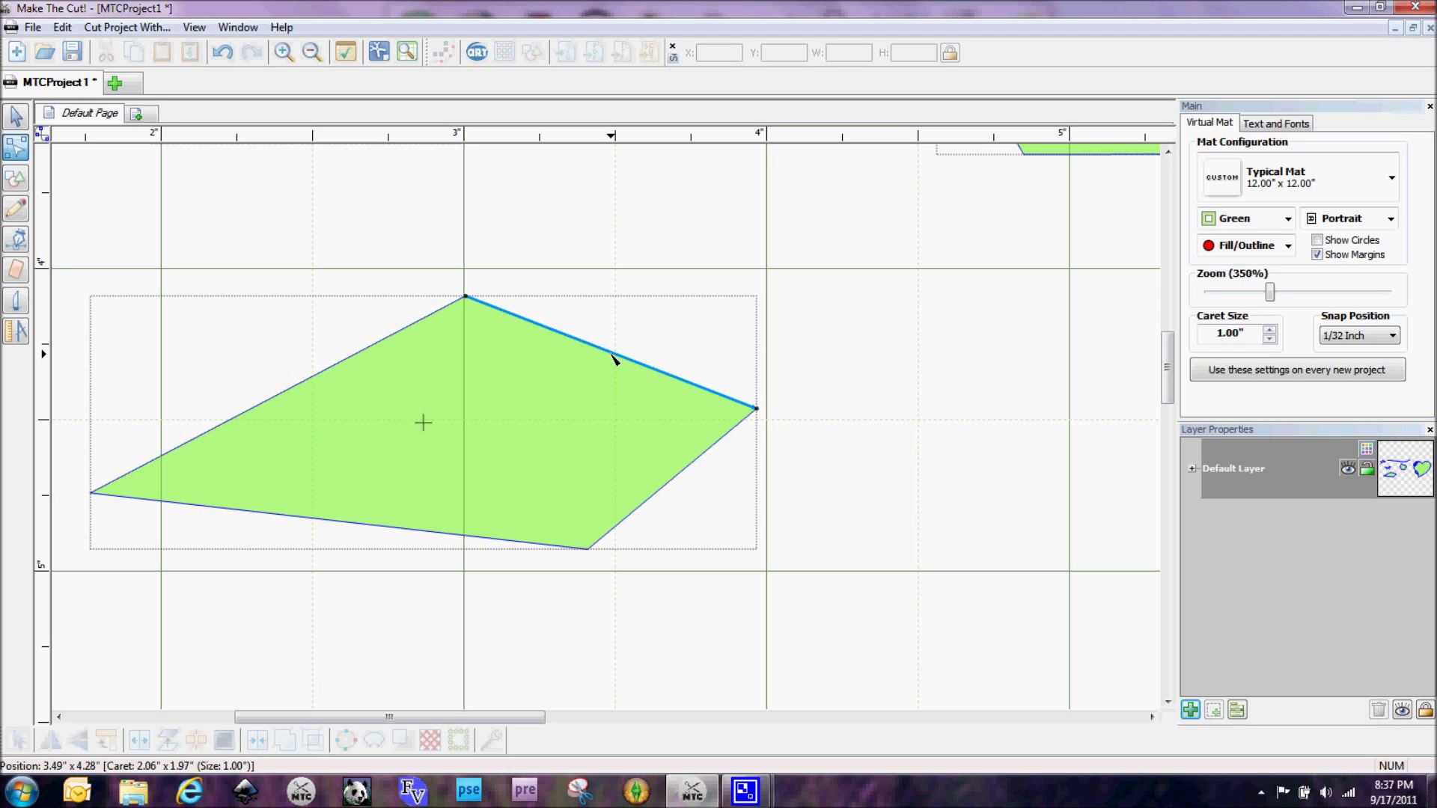
Bend the kite's upper-right edge outward and adjust both Bezier handles into a rounded curve
left_click_drag(612, 359, 676, 365)
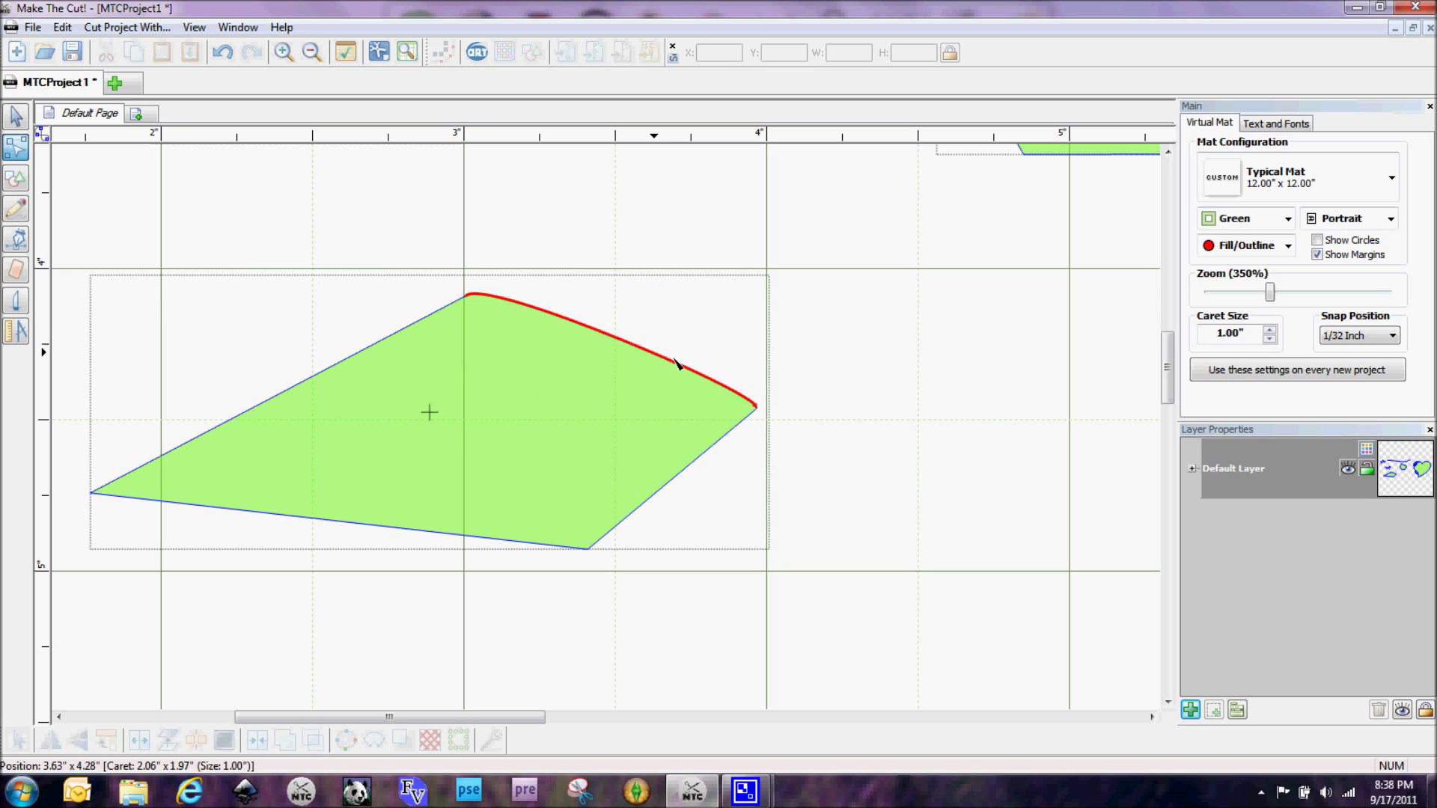
left_click(759, 406)
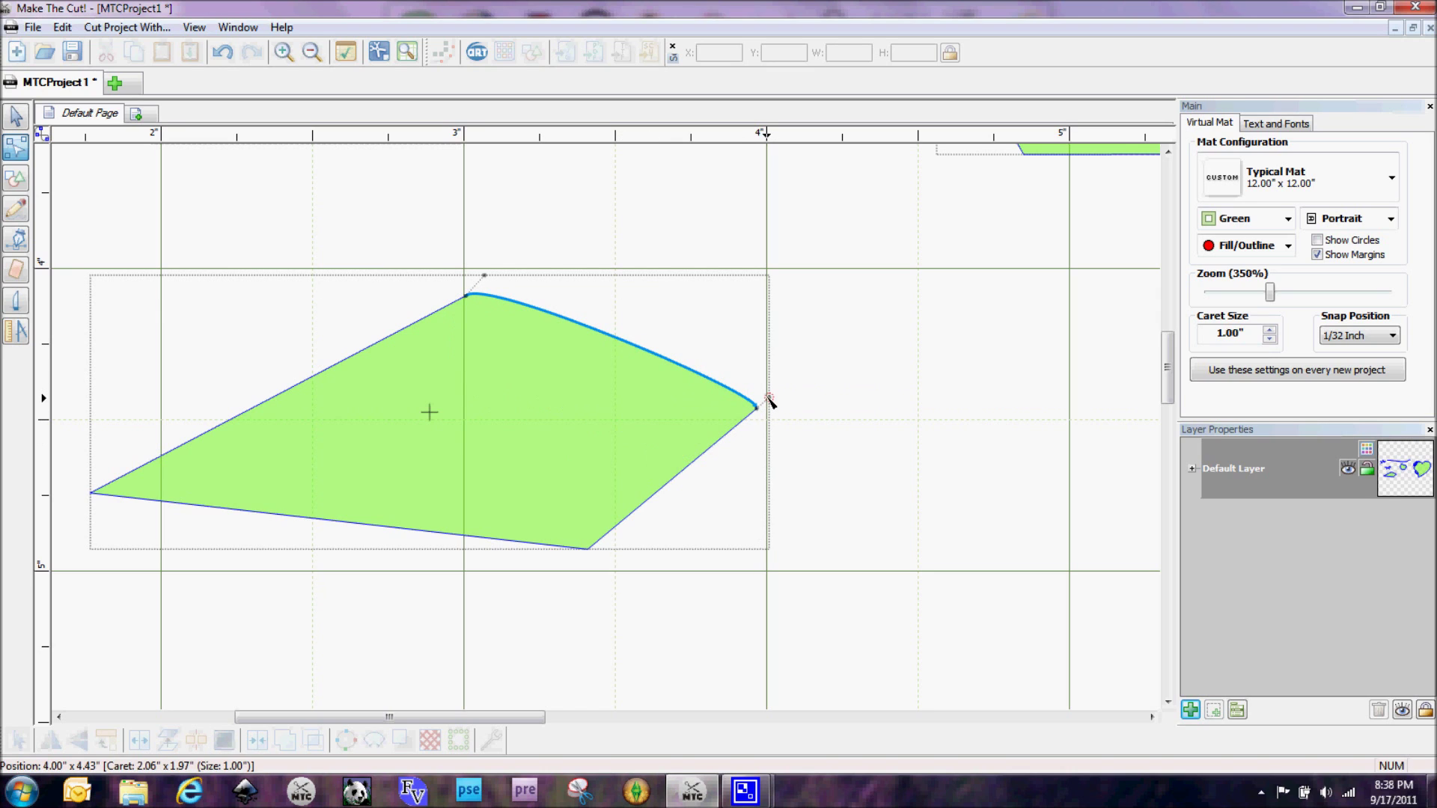
left_click_drag(770, 399, 858, 294)
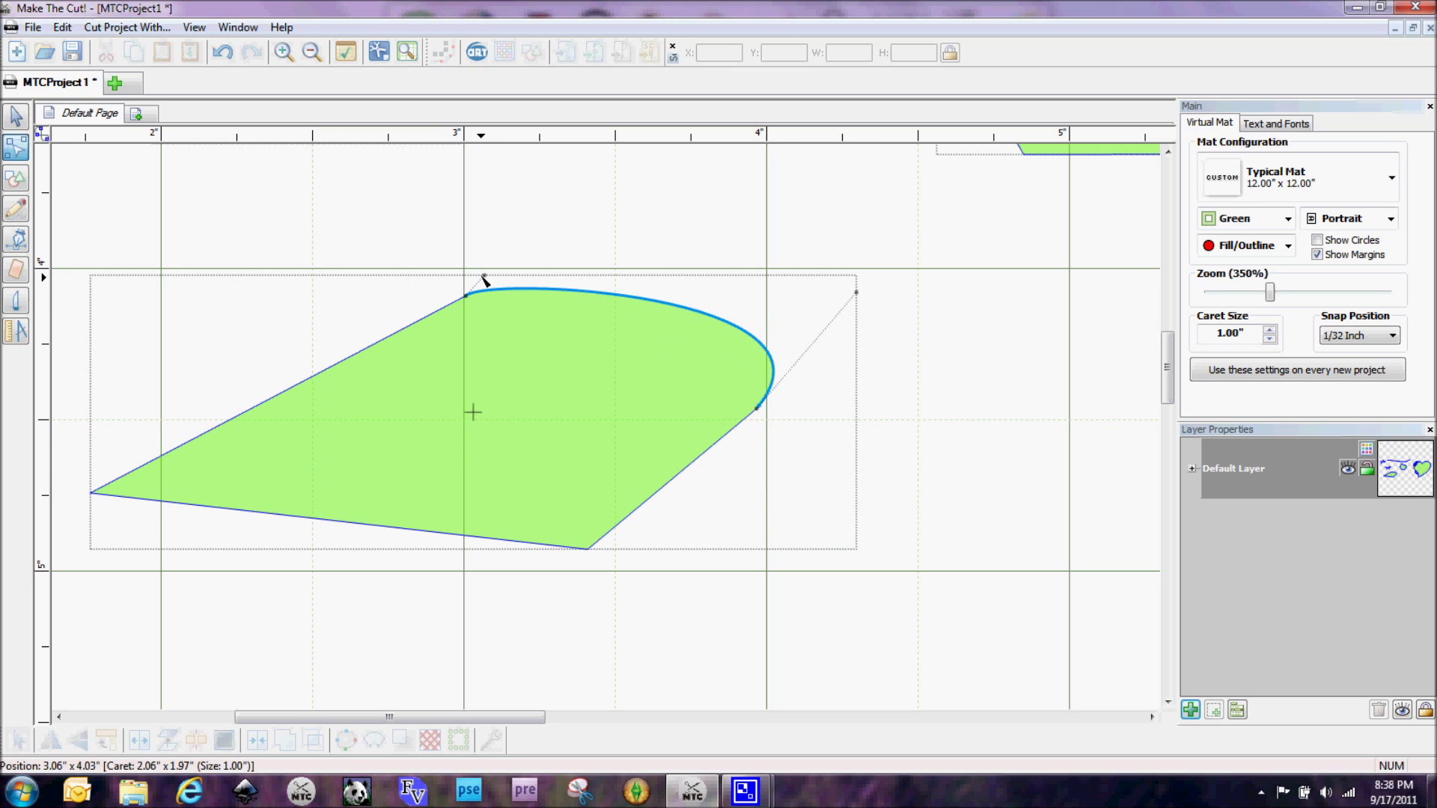
left_click_drag(455, 264, 331, 267)
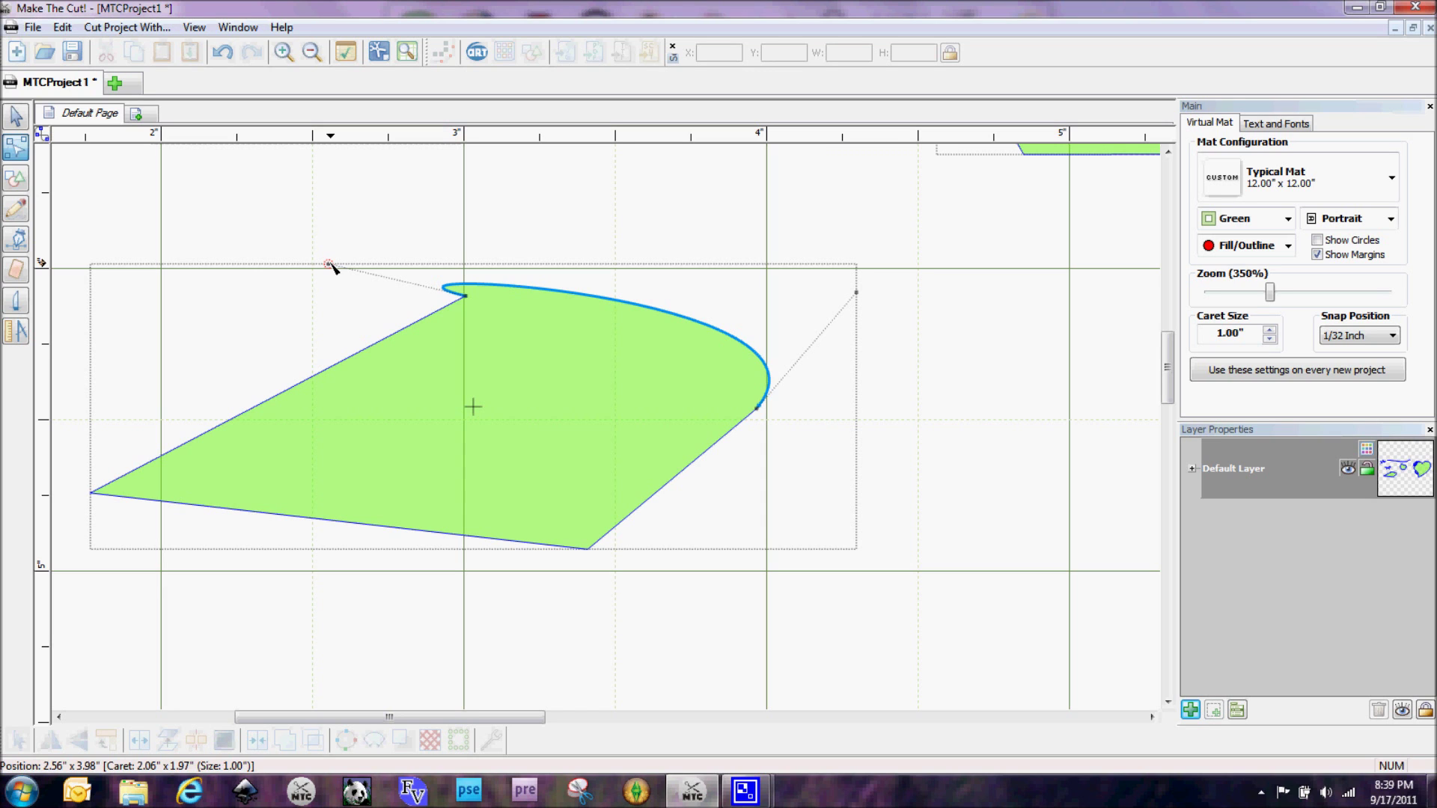
Scroll the canvas up to show the quadrilateral's curled upper edge
left_click_drag(1171, 396, 1179, 343)
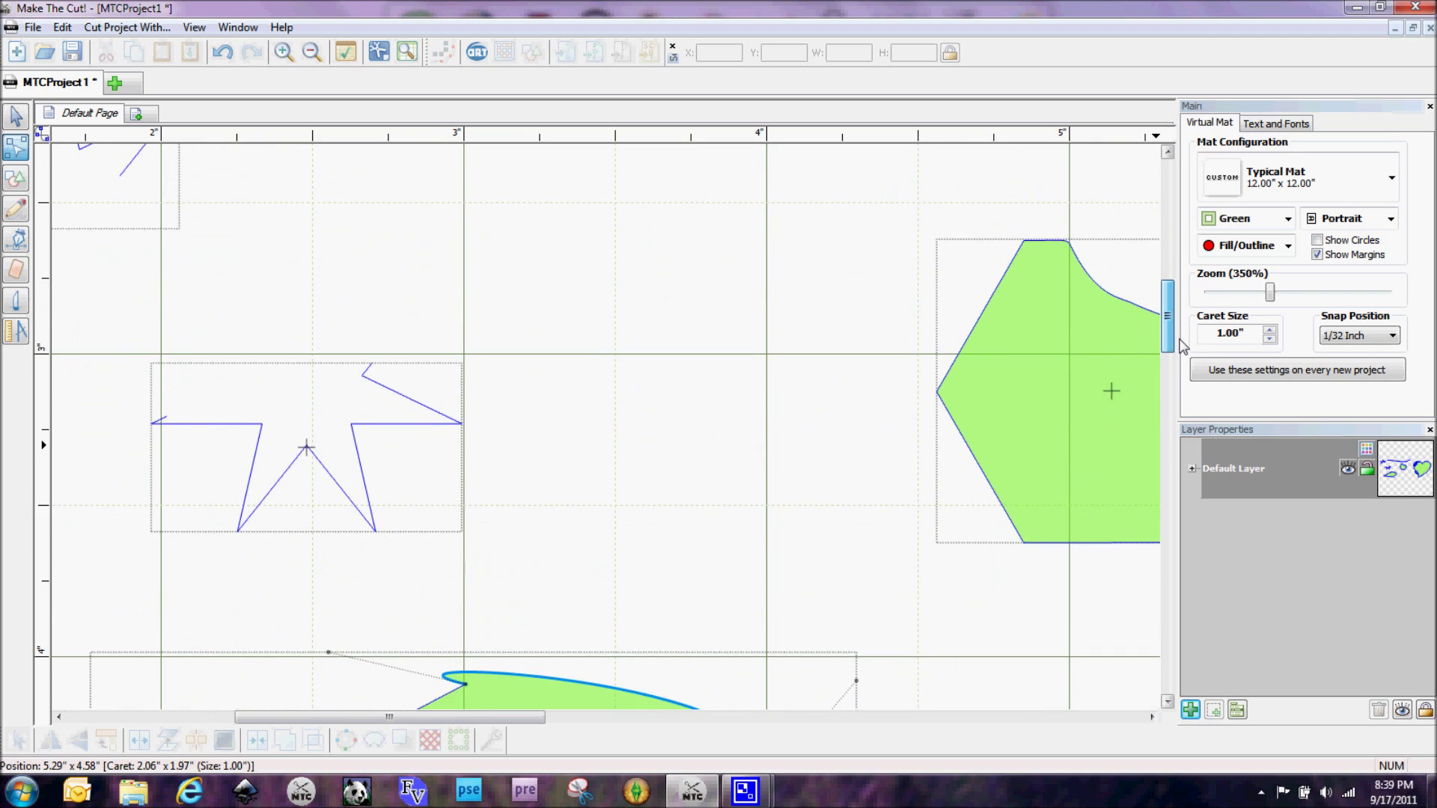
Set the zoom back to 100% and scroll so the whole mat is visible
left_click_drag(1273, 297, 1242, 296)
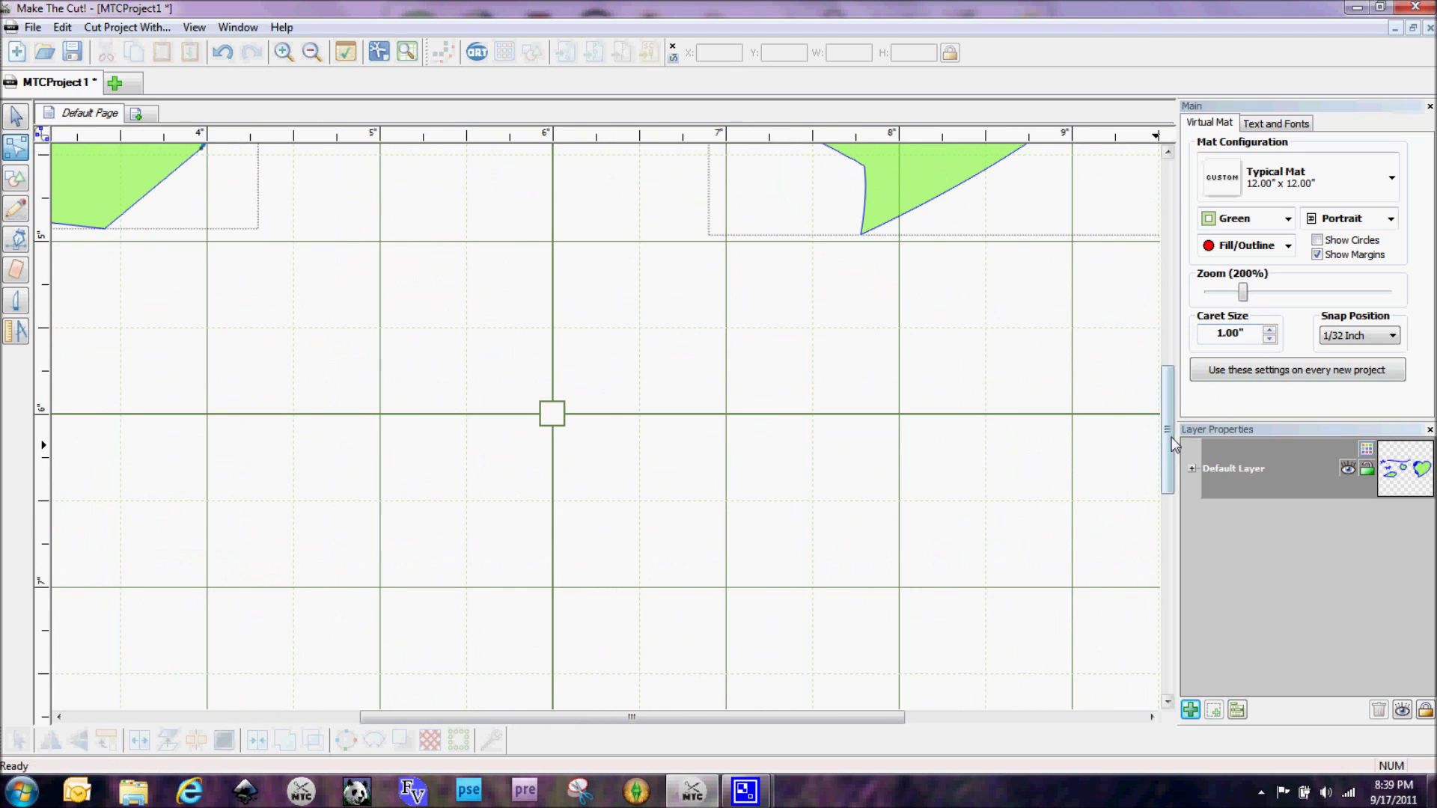
left_click_drag(1176, 449, 1225, 298)
left_click(1242, 295)
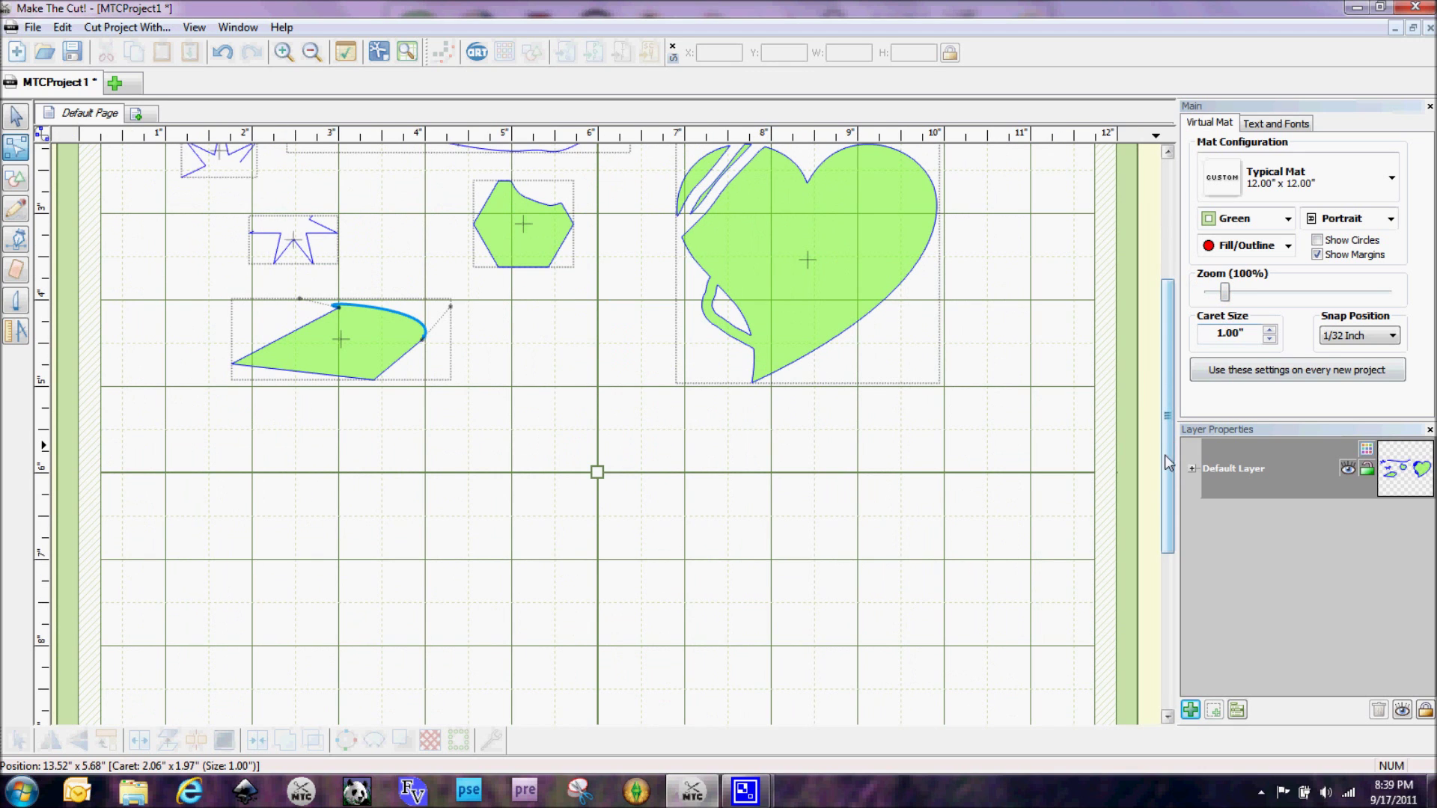
left_click_drag(1165, 469, 1161, 371)
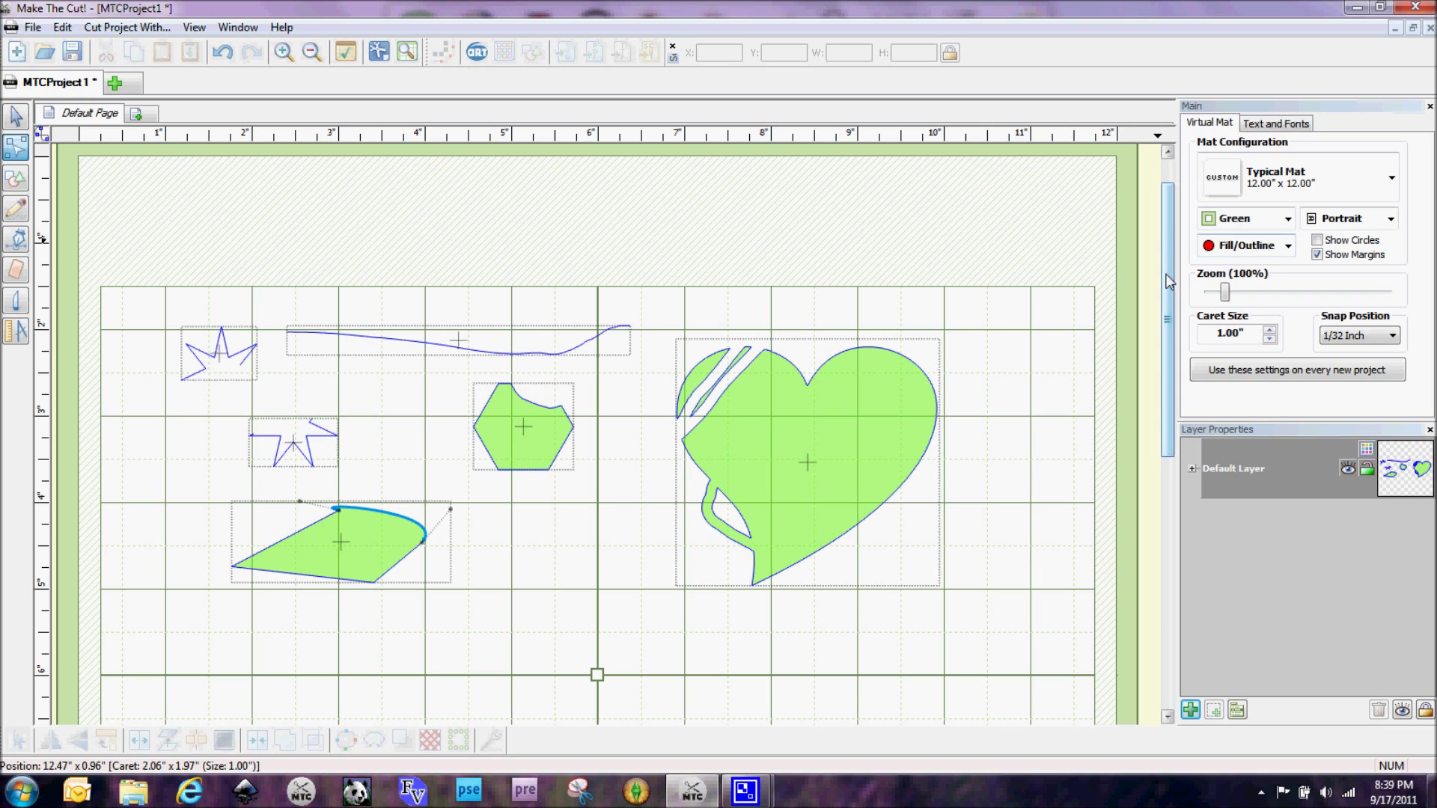
mouse_move(1169, 282)
left_mouse_down()
mouse_move(1169, 449)
mouse_move(1185, 282)
left_mouse_up()
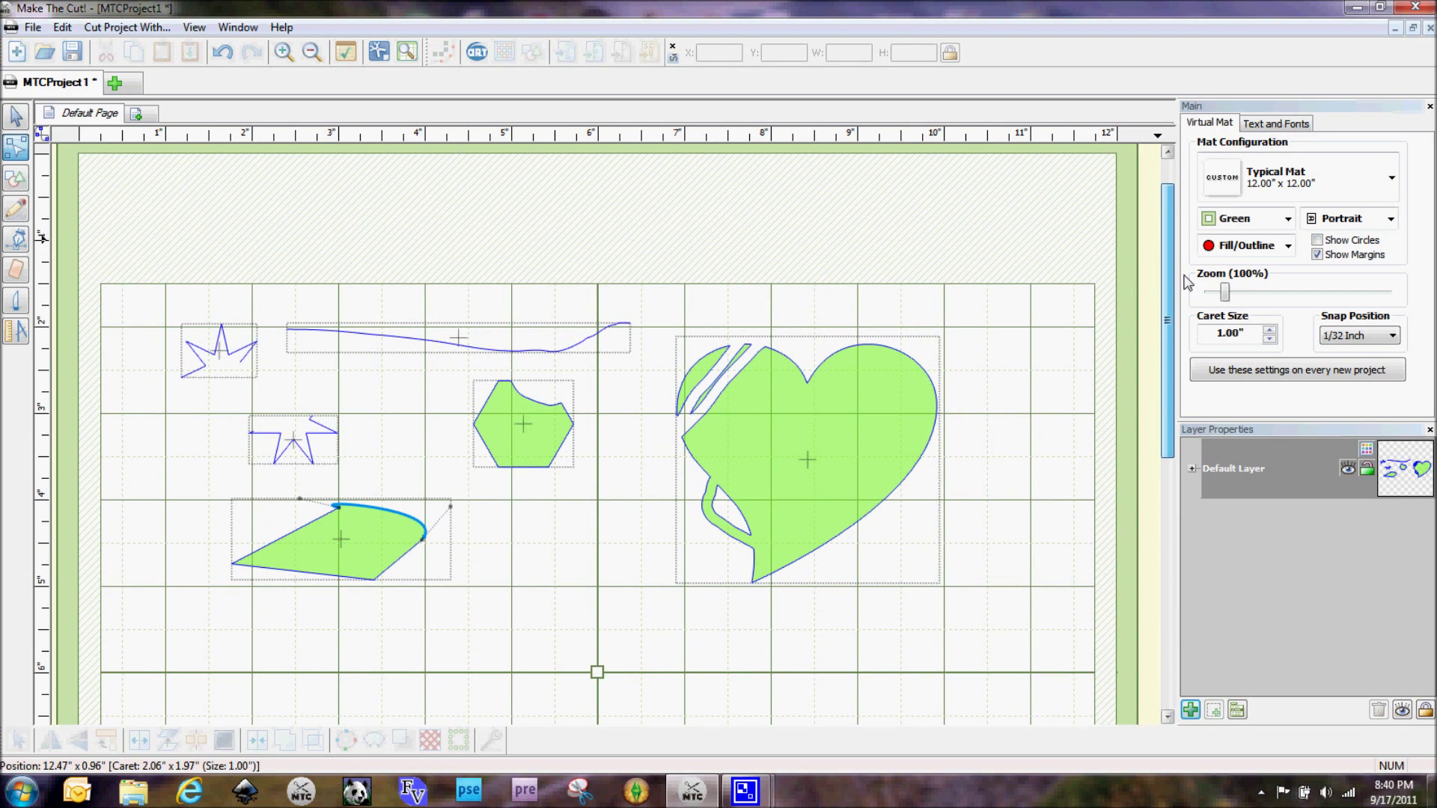